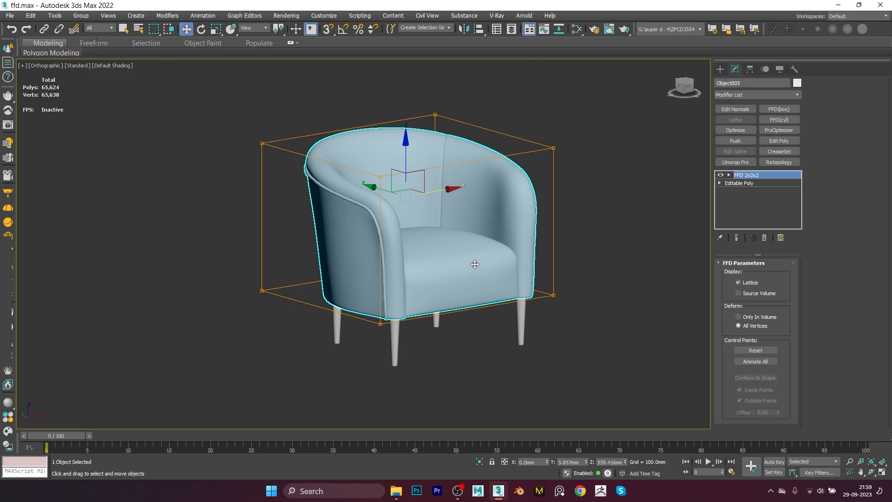
# Step: Enter the Control Points sub-object level of the chair's FFD 2x2x2 modifier
pyautogui.moveTo(461, 259)
pyautogui.keyDown('alt'); pyautogui.mouseDown(button='middle')
pyautogui.moveTo(438, 278)
pyautogui.moveTo(459, 275)
pyautogui.moveTo(468, 259)
pyautogui.moveTo(463, 271)
pyautogui.mouseUp(button='middle'); pyautogui.keyUp('alt')
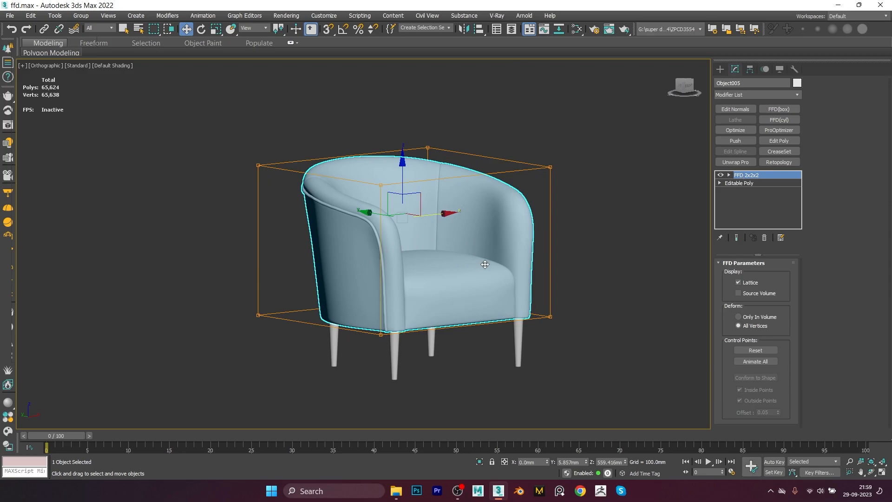
pyautogui.scroll(-2, 459, 270)
pyautogui.moveTo(442, 281)
pyautogui.keyDown('alt'); pyautogui.mouseDown(button='middle')
pyautogui.moveTo(473, 262)
pyautogui.moveTo(449, 269)
pyautogui.mouseUp(button='middle'); pyautogui.keyUp('alt')
pyautogui.scroll(3, 500, 222)
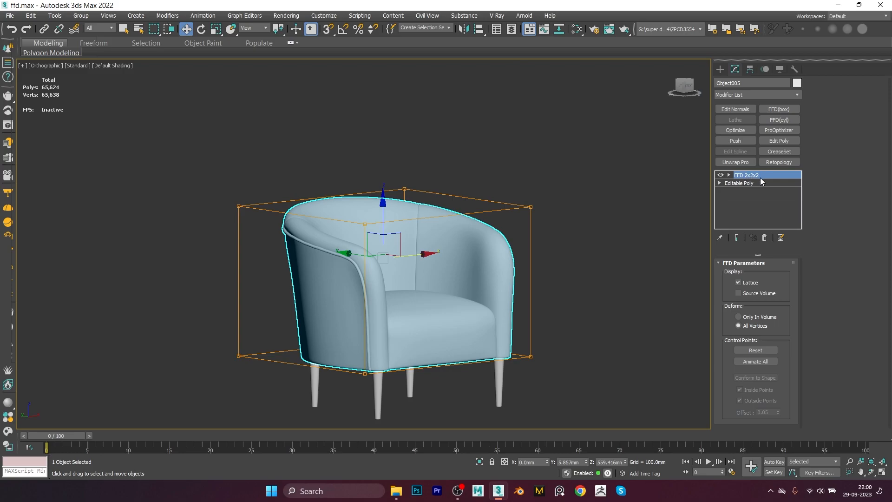
pyautogui.keyDown('alt'); pyautogui.moveTo(417, 255); pyautogui.dragTo(386, 261, button='middle'); pyautogui.keyUp('alt')
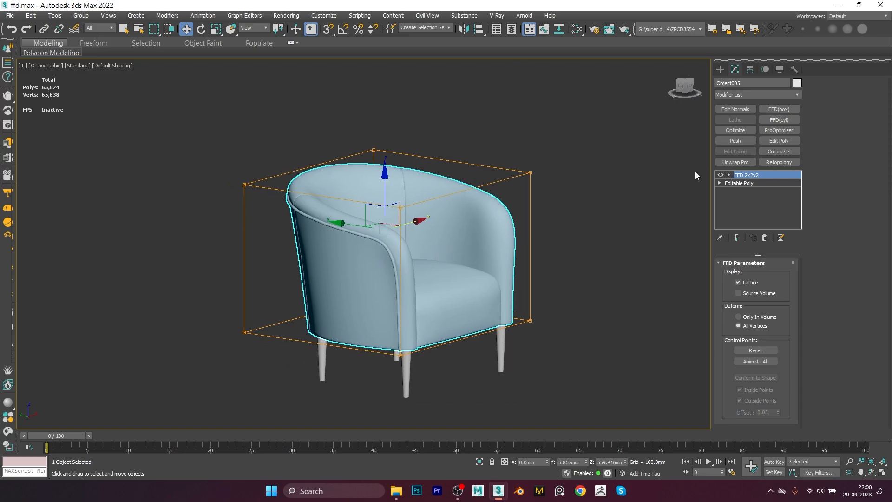
pyautogui.keyDown('alt'); pyautogui.moveTo(535, 241); pyautogui.dragTo(522, 222, button='middle'); pyautogui.keyUp('alt')
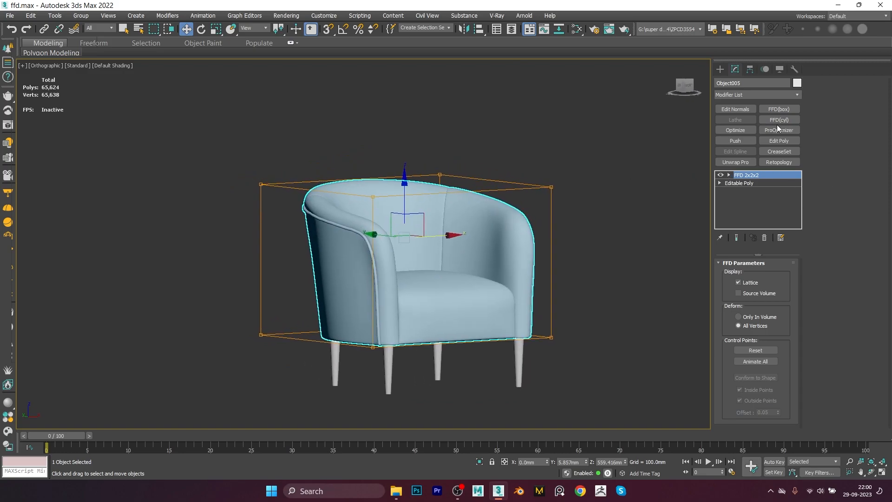
pyautogui.click(729, 175)
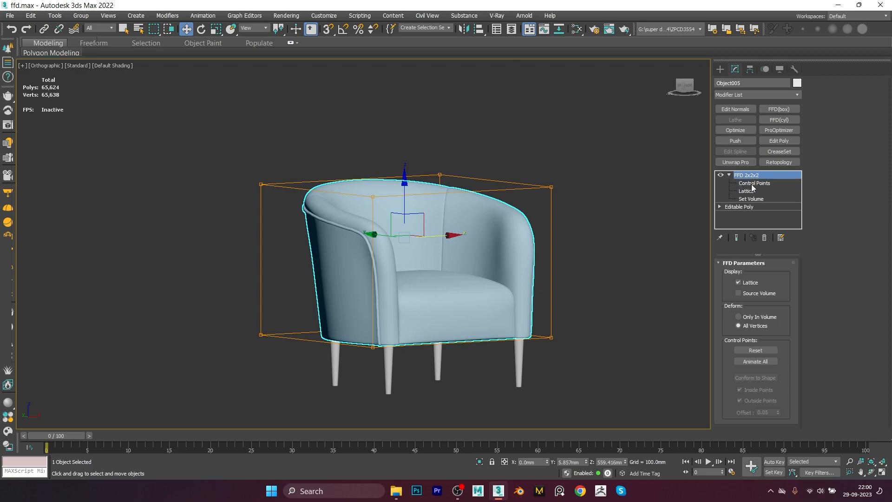
pyautogui.click(751, 184)
# Step: Try raising a top corner control point of the lattice
pyautogui.keyDown('alt'); pyautogui.moveTo(534, 218); pyautogui.dragTo(559, 221, button='middle'); pyautogui.keyUp('alt')
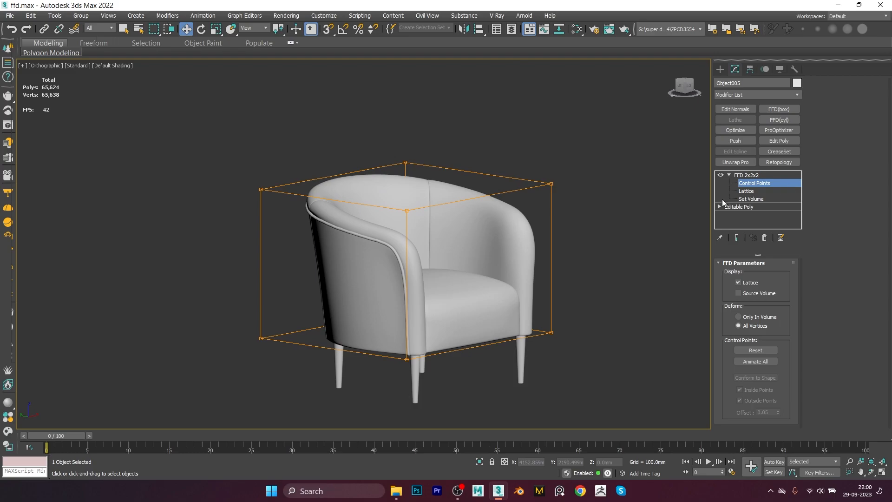
pyautogui.moveTo(535, 200); pyautogui.dragTo(524, 209)
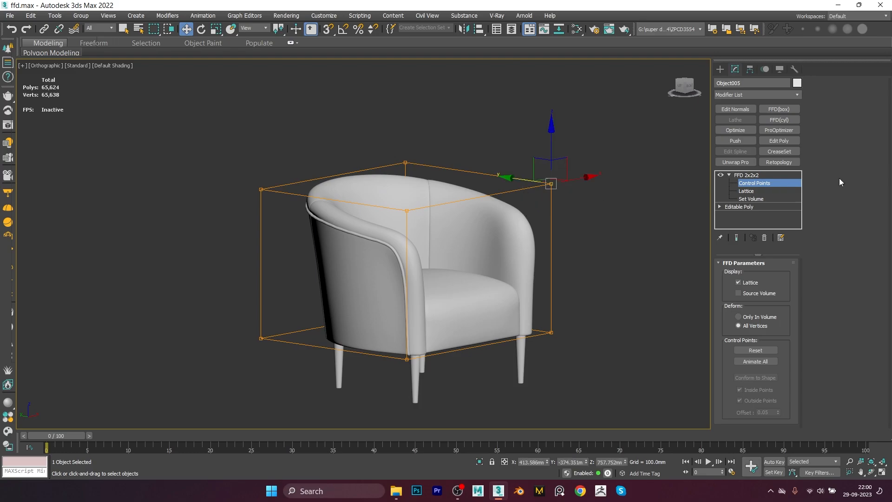
pyautogui.moveTo(551, 126)
pyautogui.mouseDown()
pyautogui.moveTo(534, 83)
pyautogui.moveTo(553, 107)
pyautogui.moveTo(567, 101)
pyautogui.moveTo(563, 116)
pyautogui.mouseUp()
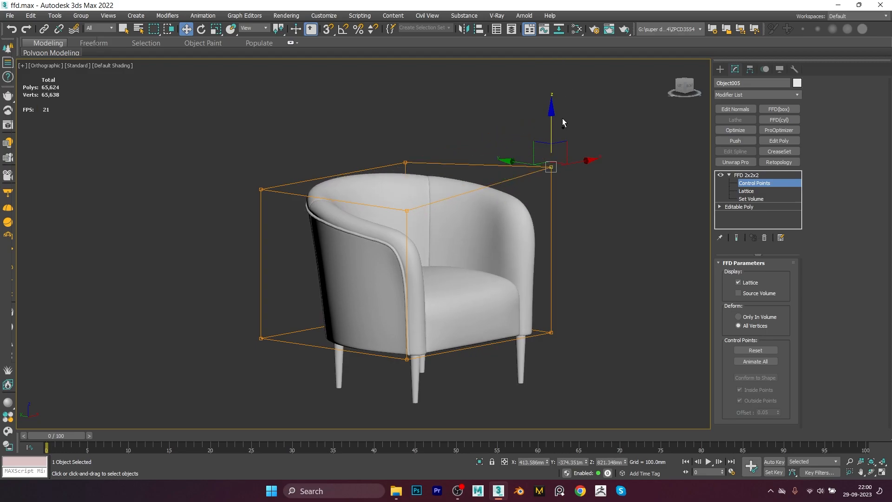
pyautogui.hotkey('ctrl', 'z')
# Step: Try selecting the top right control points and moving them upward, checking the result in front view
pyautogui.moveTo(429, 145); pyautogui.dragTo(380, 172)
pyautogui.moveTo(491, 218); pyautogui.dragTo(492, 217)
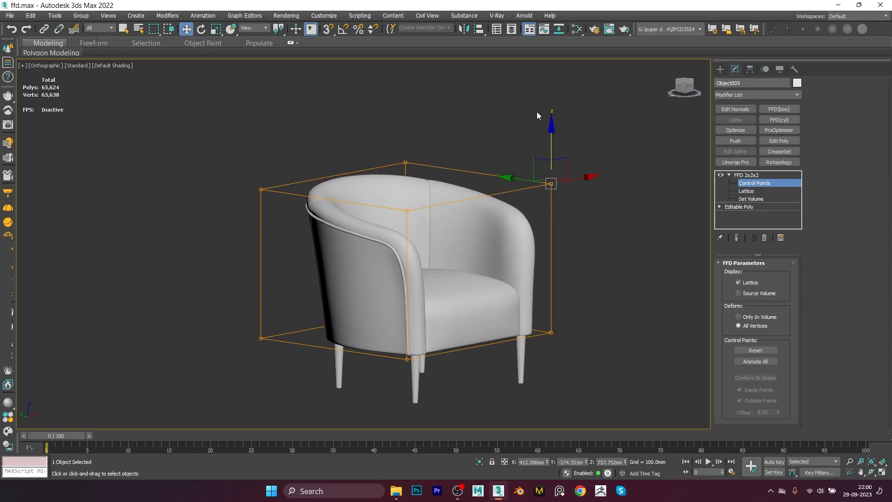
pyautogui.moveTo(553, 130); pyautogui.dragTo(512, 144)
pyautogui.hotkey('ctrl', 'z')
pyautogui.moveTo(446, 135); pyautogui.dragTo(388, 175)
pyautogui.keyDown('ctrl'); pyautogui.moveTo(506, 167); pyautogui.dragTo(568, 199); pyautogui.keyUp('ctrl')
pyautogui.moveTo(480, 120); pyautogui.dragTo(483, 64)
pyautogui.press('f')
pyautogui.scroll(3, 427, 159)
pyautogui.scroll(-5, 505, 232)
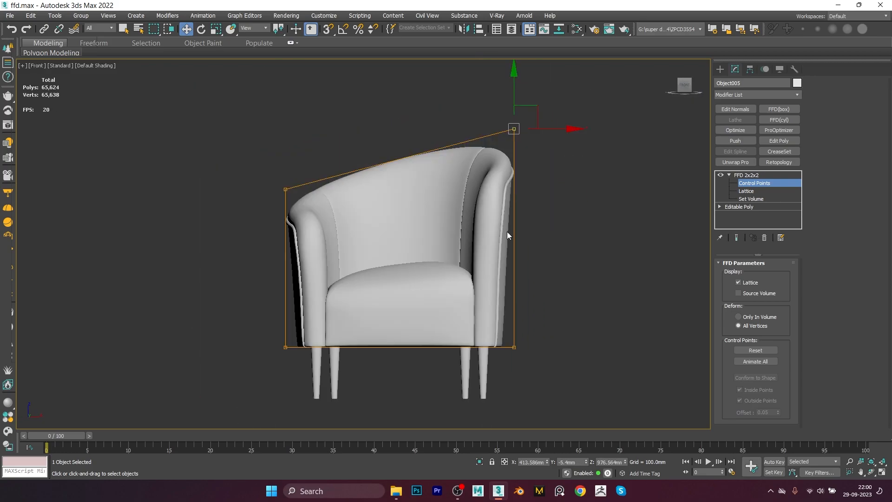
pyautogui.hotkey('ctrl', 'z')
pyautogui.moveTo(522, 248); pyautogui.dragTo(578, 254, button='middle')
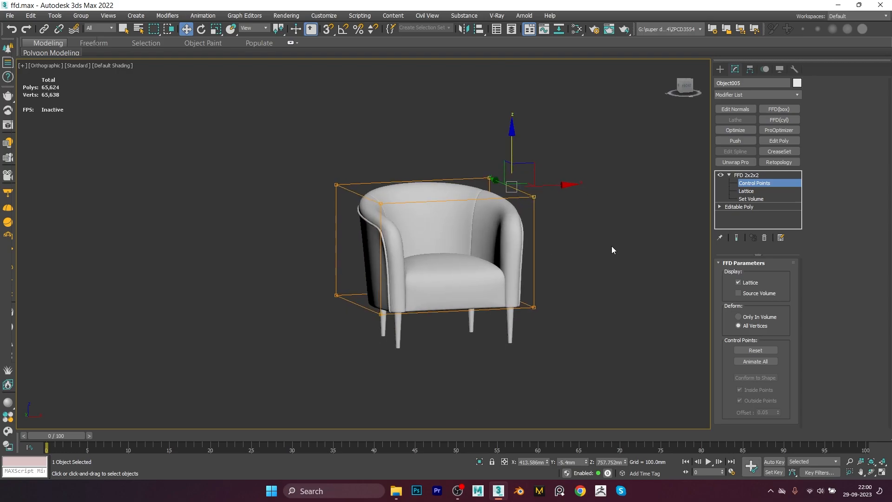
# Step: Switch to the Editable Poly level and select the seat cushion element
pyautogui.click(752, 175)
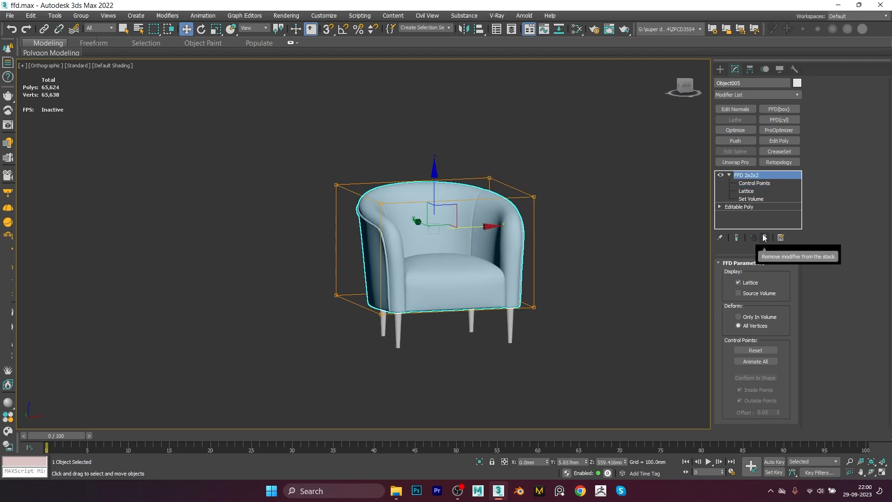
pyautogui.click(758, 207)
pyautogui.keyDown('alt'); pyautogui.moveTo(462, 278); pyautogui.dragTo(455, 280, button='middle'); pyautogui.keyUp('alt')
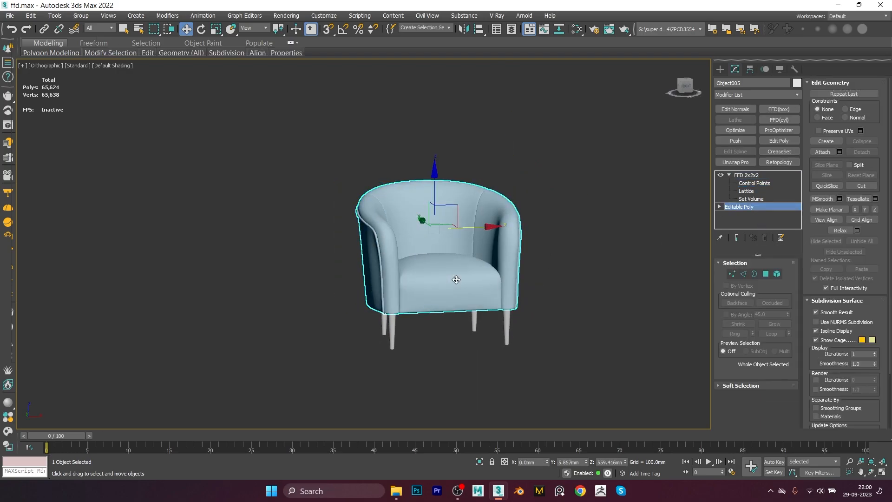
pyautogui.press('5')
pyautogui.click(455, 280)
# Step: Detach the selected seat cushion element as a separate object
pyautogui.scroll(3, 455, 280)
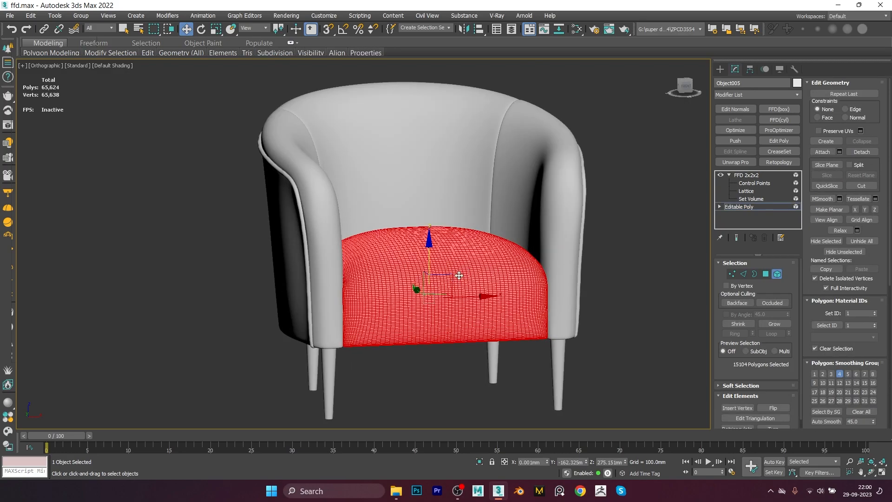
pyautogui.press('d')
pyautogui.scroll(-2, 458, 277)
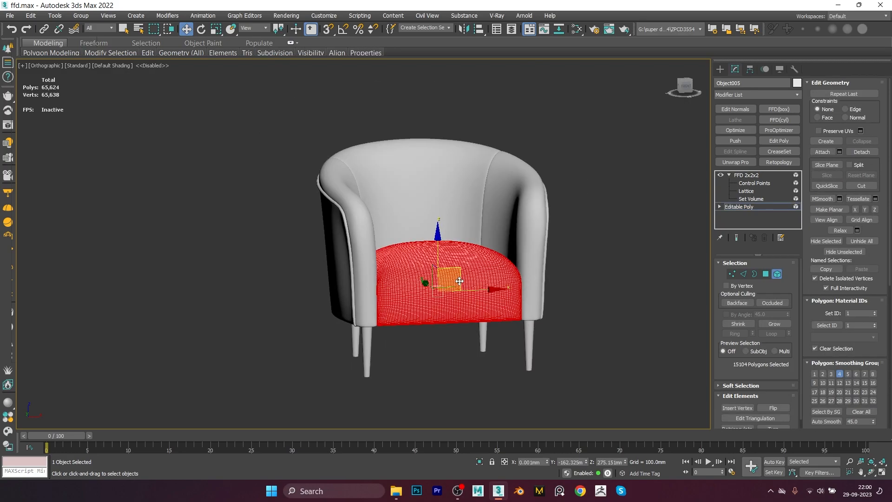
pyautogui.hotkey('alt', 'd')
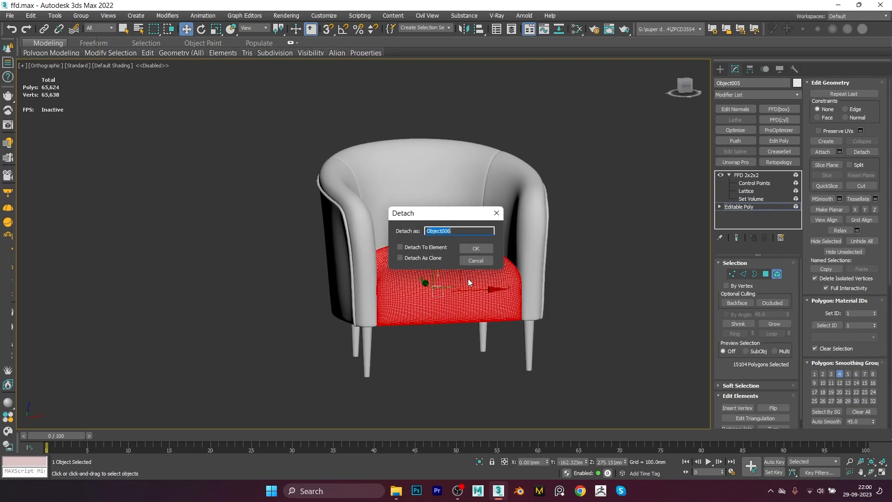
pyautogui.click(480, 249)
# Step: Return to the FFD control points and toggle the Lattice display off and back on
pyautogui.click(758, 206)
pyautogui.click(607, 225)
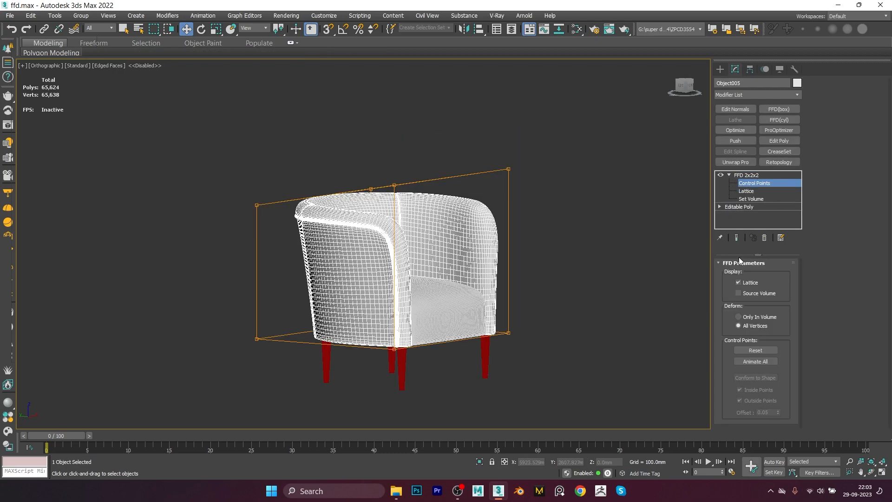
pyautogui.keyDown('alt'); pyautogui.moveTo(465, 302); pyautogui.dragTo(597, 295, button='middle'); pyautogui.keyUp('alt')
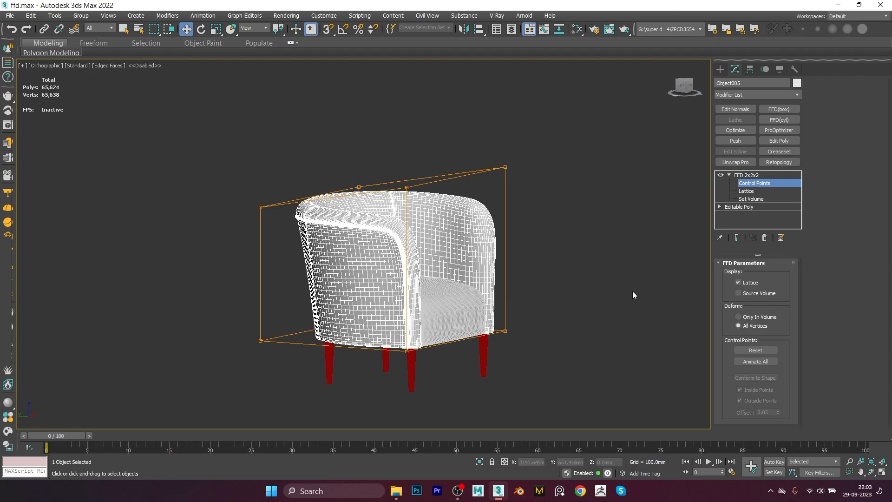
pyautogui.click(738, 282)
pyautogui.keyDown('alt'); pyautogui.moveTo(505, 238); pyautogui.dragTo(483, 243, button='middle'); pyautogui.keyUp('alt')
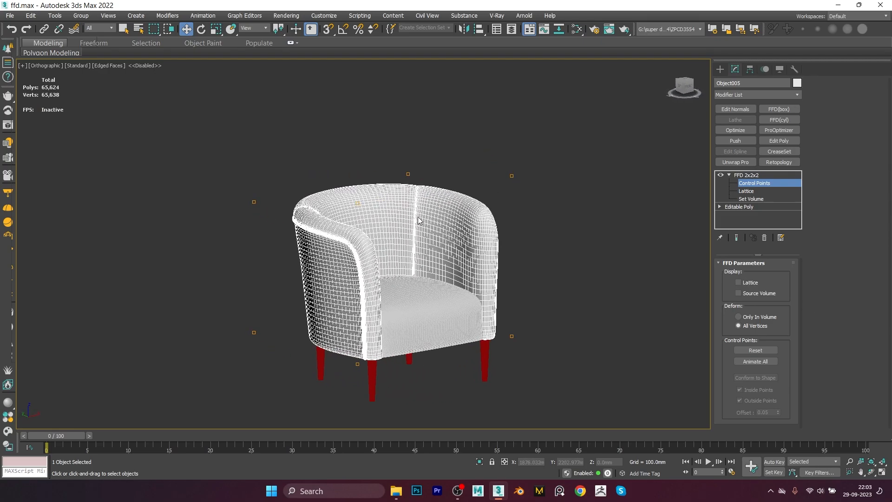
pyautogui.keyDown('alt'); pyautogui.moveTo(454, 293); pyautogui.dragTo(463, 299, button='middle'); pyautogui.keyUp('alt')
pyautogui.click(739, 282)
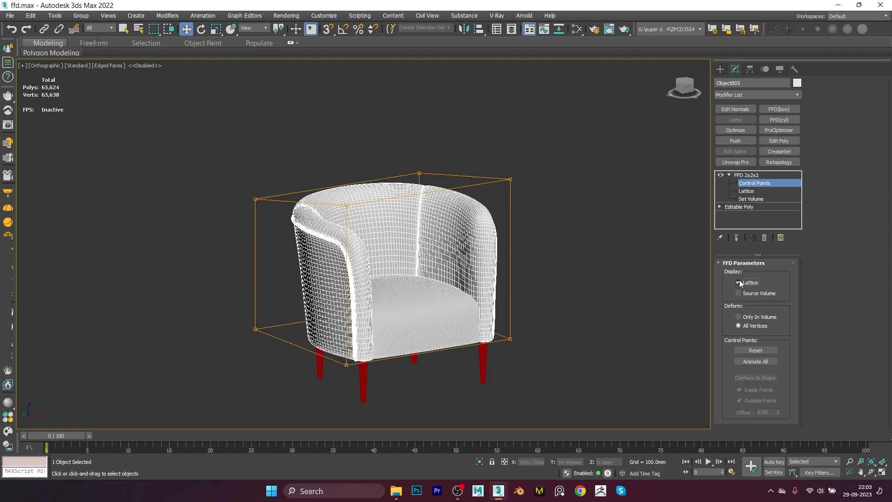
# Step: Enable Source Volume display for the FFD lattice
pyautogui.click(738, 293)
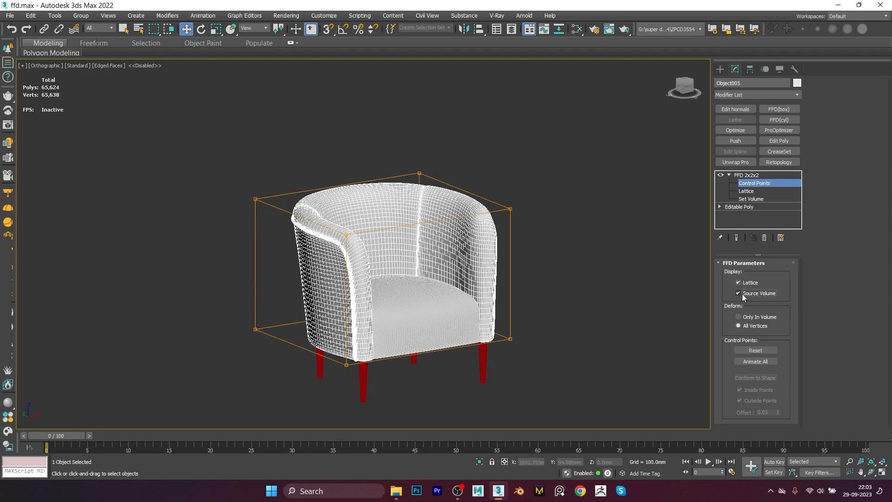
pyautogui.keyDown('alt'); pyautogui.moveTo(537, 244); pyautogui.dragTo(556, 225, button='middle'); pyautogui.keyUp('alt')
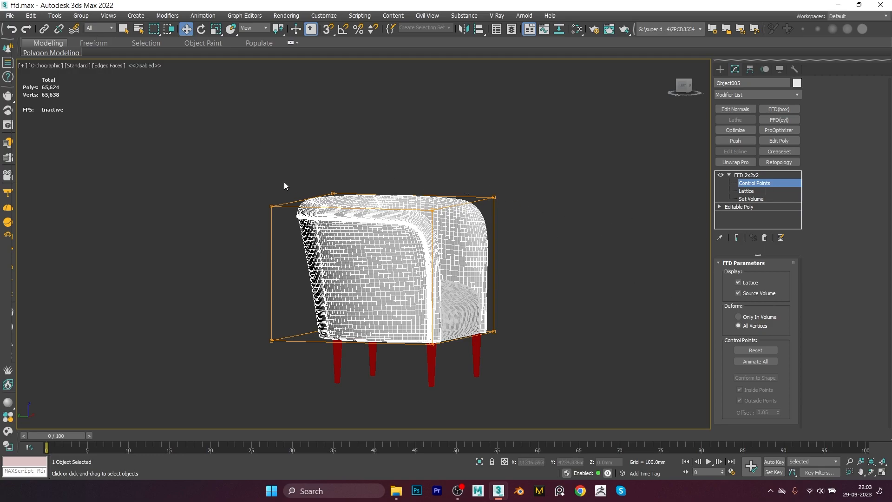
pyautogui.keyDown('alt'); pyautogui.moveTo(399, 215); pyautogui.dragTo(397, 244, button='middle'); pyautogui.keyUp('alt')
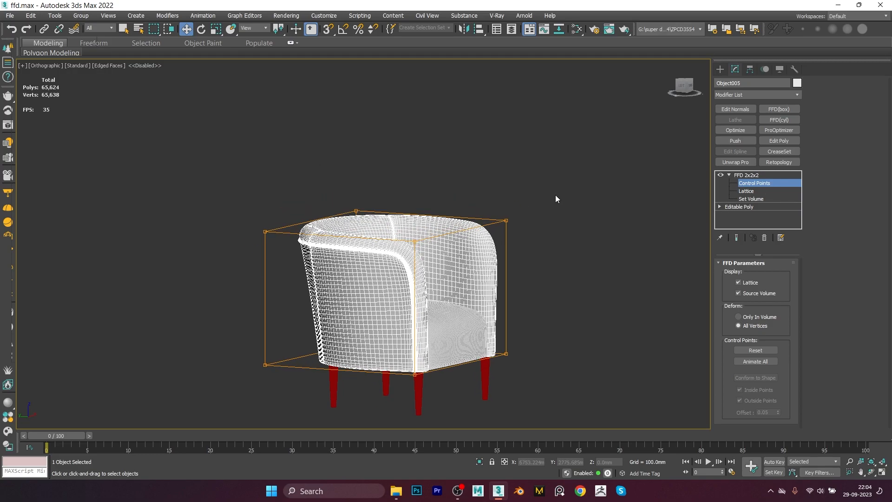
# Step: Try raising a top rear corner control point of the lattice
pyautogui.moveTo(478, 224); pyautogui.dragTo(479, 222)
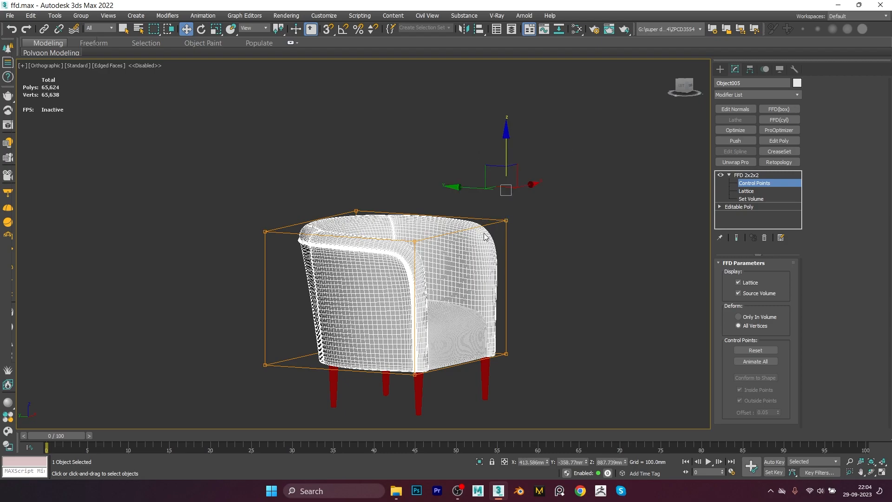
pyautogui.moveTo(507, 148); pyautogui.dragTo(515, 96)
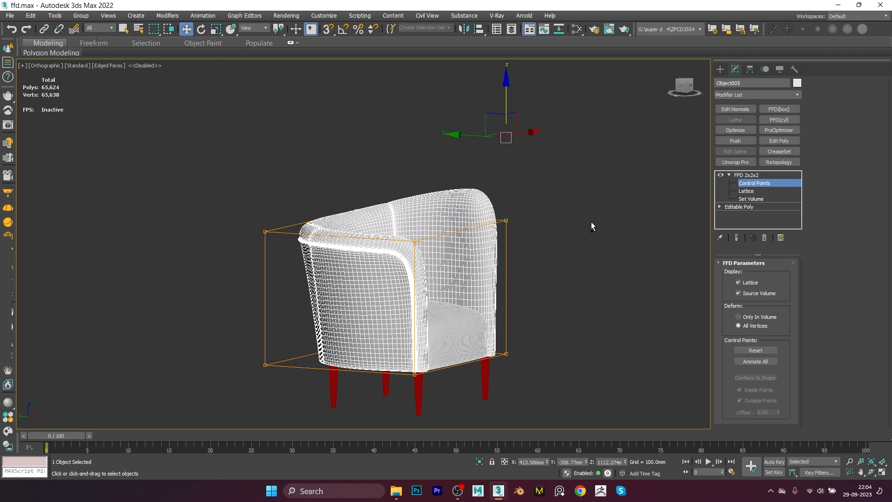
pyautogui.hotkey('ctrl', 'z')
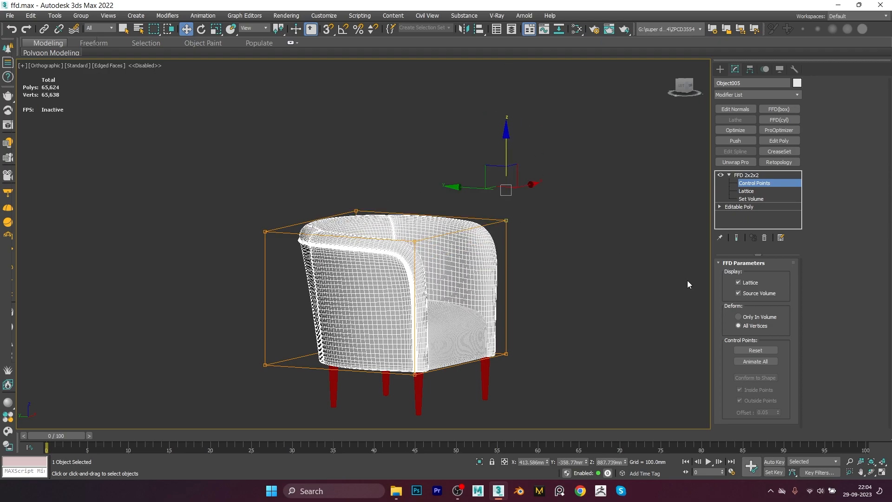
# Step: Turn off Source Volume display and set the FFD to deform Only In Volume
pyautogui.click(750, 297)
pyautogui.keyDown('alt'); pyautogui.moveTo(557, 284); pyautogui.dragTo(548, 254, button='middle'); pyautogui.keyUp('alt')
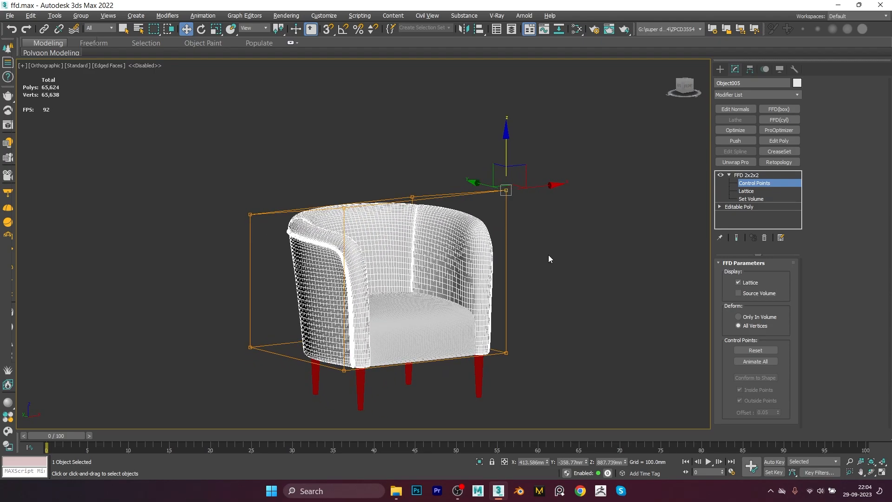
pyautogui.keyDown('alt'); pyautogui.moveTo(536, 307); pyautogui.dragTo(515, 269, button='middle'); pyautogui.keyUp('alt')
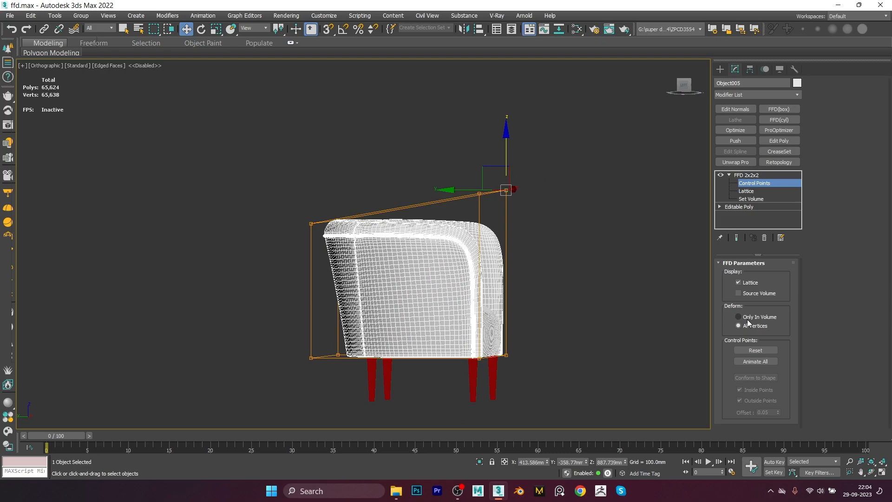
pyautogui.keyDown('alt'); pyautogui.moveTo(616, 305); pyautogui.dragTo(514, 233, button='middle'); pyautogui.keyUp('alt')
pyautogui.keyDown('alt'); pyautogui.moveTo(500, 274); pyautogui.dragTo(506, 267, button='middle'); pyautogui.keyUp('alt')
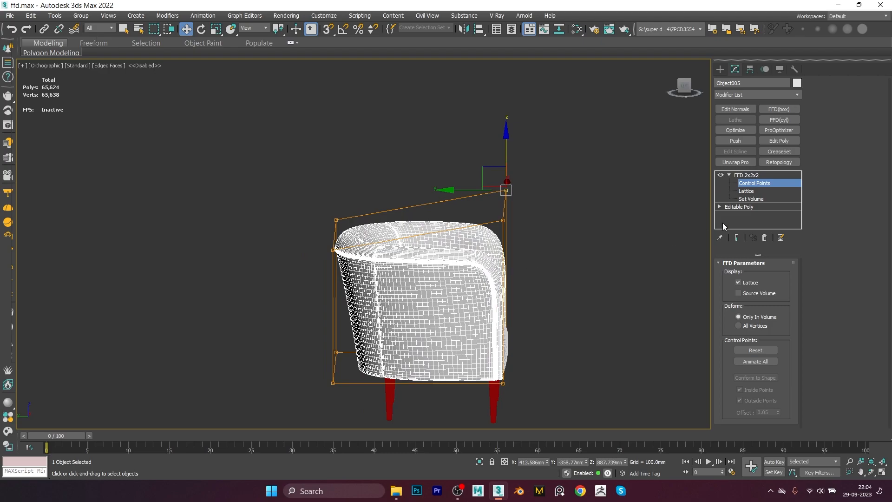
# Step: At the Lattice sub-object level, move the lattice upward and along Y away from the chair
pyautogui.click(746, 191)
pyautogui.keyDown('alt'); pyautogui.moveTo(559, 268); pyautogui.dragTo(543, 268, button='middle'); pyautogui.keyUp('alt')
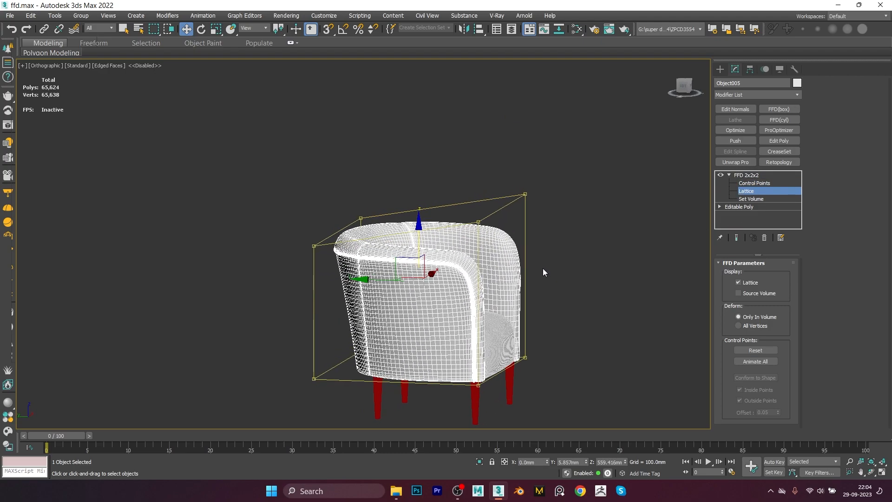
pyautogui.keyDown('alt'); pyautogui.moveTo(484, 269); pyautogui.dragTo(499, 228, button='middle'); pyautogui.keyUp('alt')
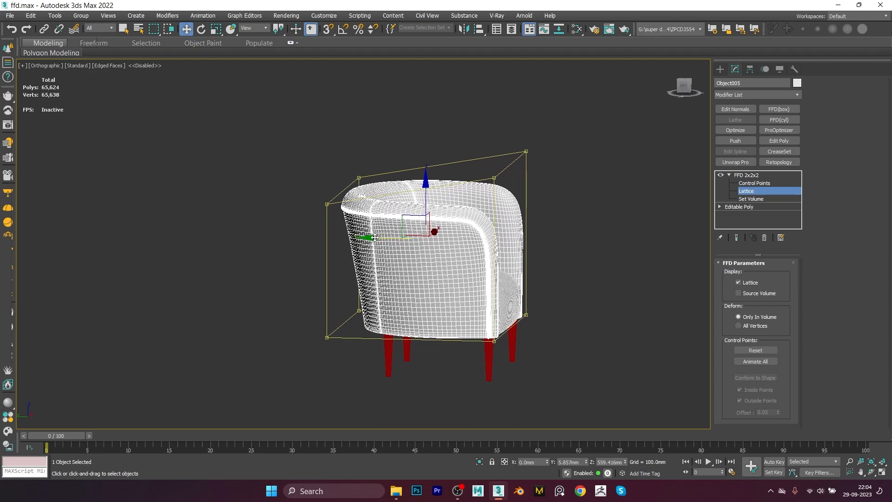
pyautogui.moveTo(373, 238); pyautogui.dragTo(289, 233)
pyautogui.scroll(3, 421, 266)
pyautogui.moveTo(425, 259); pyautogui.dragTo(429, 261, button='middle')
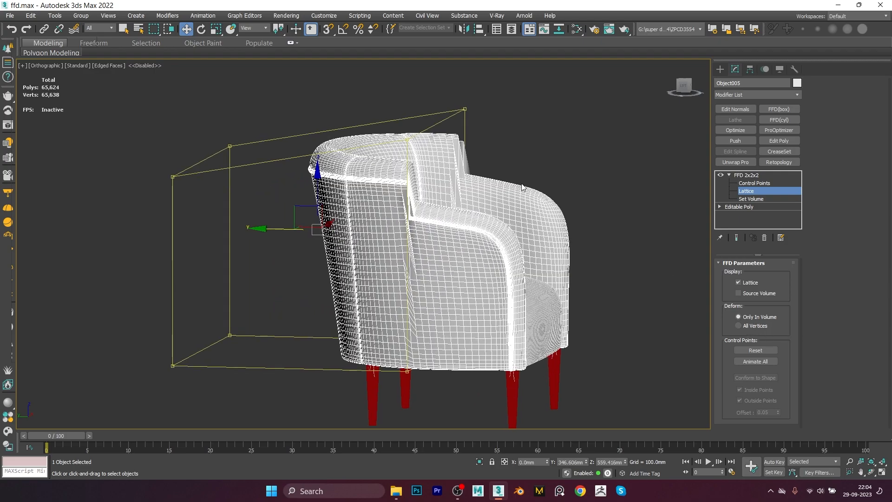
pyautogui.scroll(-3, 522, 187)
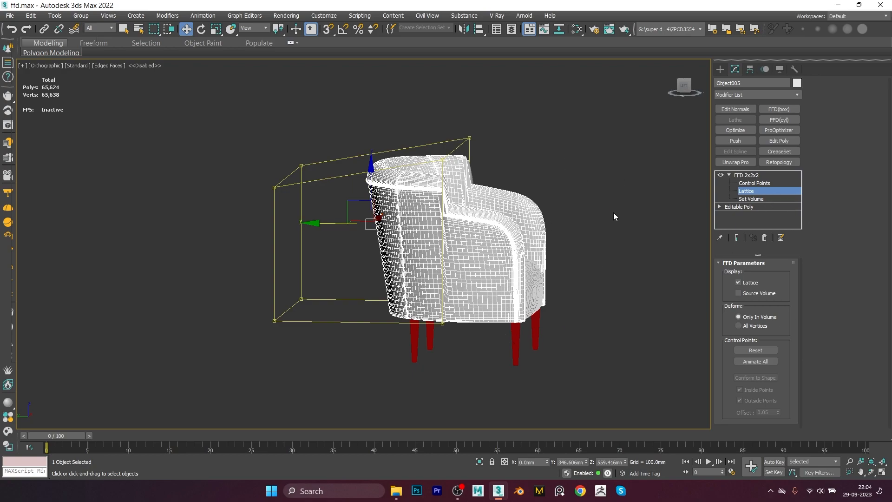
# Step: Set the FFD to deform All Vertices and move the lattice farther along Y
pyautogui.click(738, 326)
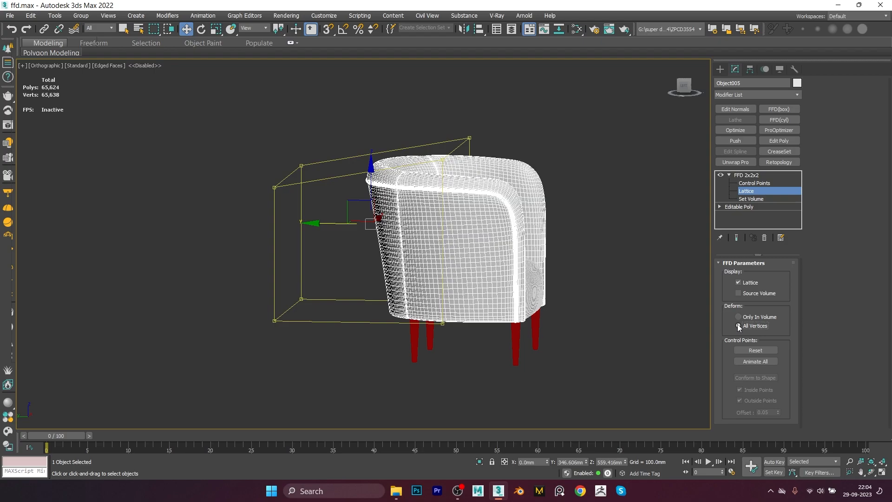
pyautogui.moveTo(330, 224); pyautogui.dragTo(96, 223)
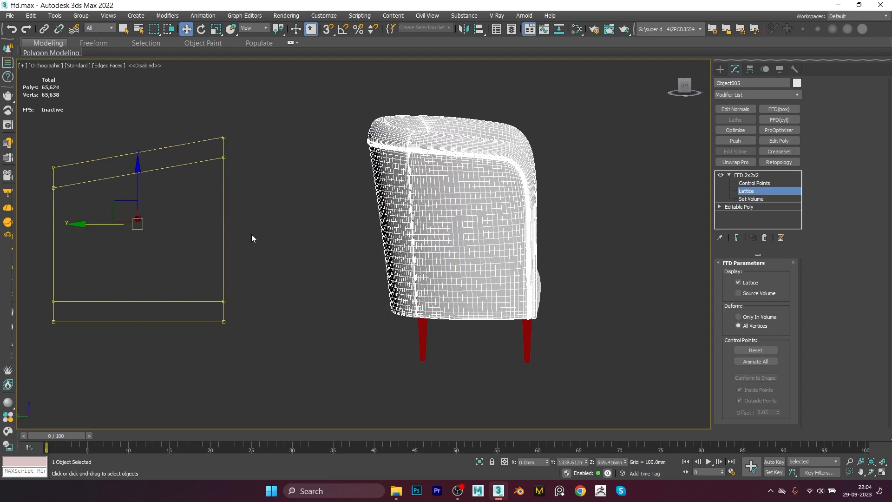
# Step: Move the lattice back toward the chair along the Y axis
pyautogui.moveTo(251, 234); pyautogui.dragTo(355, 216, button='middle')
pyautogui.scroll(-2, 389, 250)
pyautogui.keyDown('alt'); pyautogui.moveTo(465, 247); pyautogui.dragTo(447, 252, button='middle'); pyautogui.keyUp('alt')
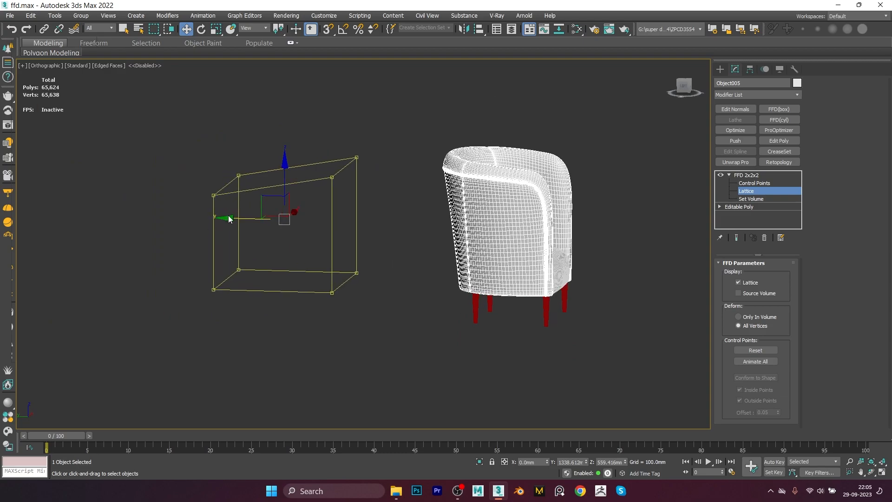
pyautogui.hotkey('ctrl', 'z')
pyautogui.moveTo(397, 222); pyautogui.dragTo(304, 223)
# Step: At the Control Points level, select lattice corner points and move and scale them to distort the chair
pyautogui.moveTo(411, 138); pyautogui.dragTo(386, 179)
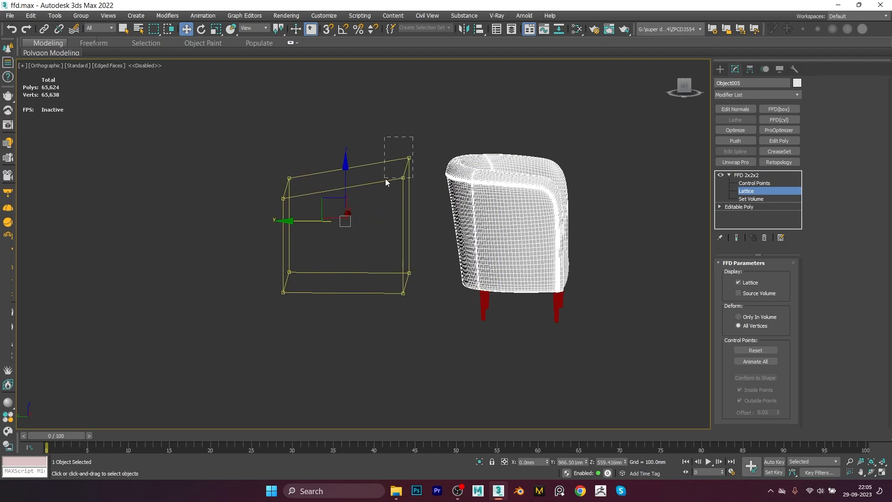
pyautogui.click(750, 183)
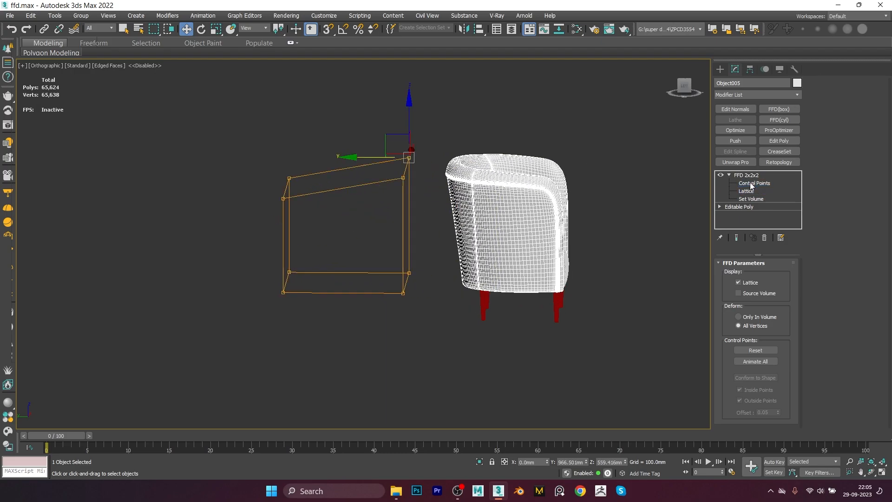
pyautogui.moveTo(443, 132); pyautogui.dragTo(381, 182)
pyautogui.moveTo(405, 117); pyautogui.dragTo(405, 49)
pyautogui.moveTo(380, 219); pyautogui.dragTo(422, 270)
pyautogui.moveTo(409, 227); pyautogui.dragTo(409, 261)
pyautogui.moveTo(338, 143); pyautogui.dragTo(226, 339)
pyautogui.press('r')
pyautogui.moveTo(290, 210); pyautogui.dragTo(297, 232)
pyautogui.keyDown('alt'); pyautogui.moveTo(416, 233); pyautogui.dragTo(453, 229, button='middle'); pyautogui.keyUp('alt')
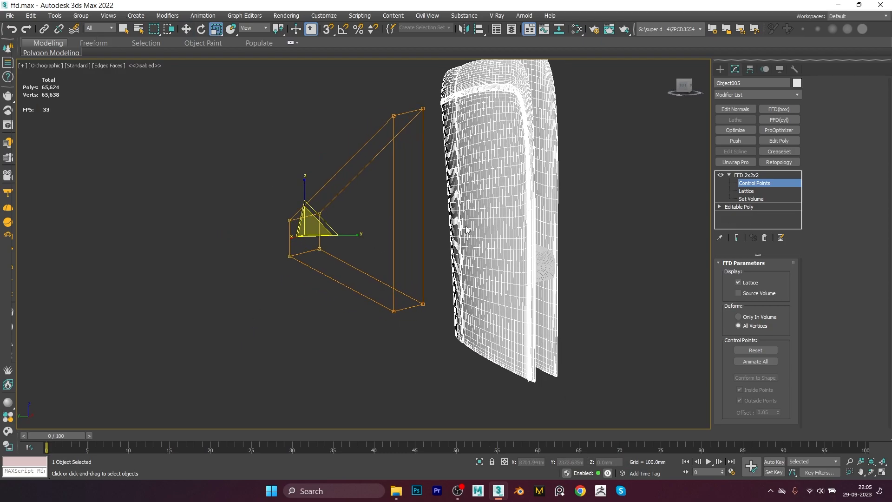
# Step: At the Lattice level, move the lattice across the chair, then reset the control points
pyautogui.click(750, 192)
pyautogui.keyDown('alt'); pyautogui.moveTo(467, 291); pyautogui.dragTo(489, 303, button='middle'); pyautogui.keyUp('alt')
pyautogui.keyDown('alt'); pyautogui.moveTo(459, 181); pyautogui.dragTo(469, 185, button='middle'); pyautogui.keyUp('alt')
pyautogui.press('w')
pyautogui.moveTo(257, 275); pyautogui.dragTo(379, 284)
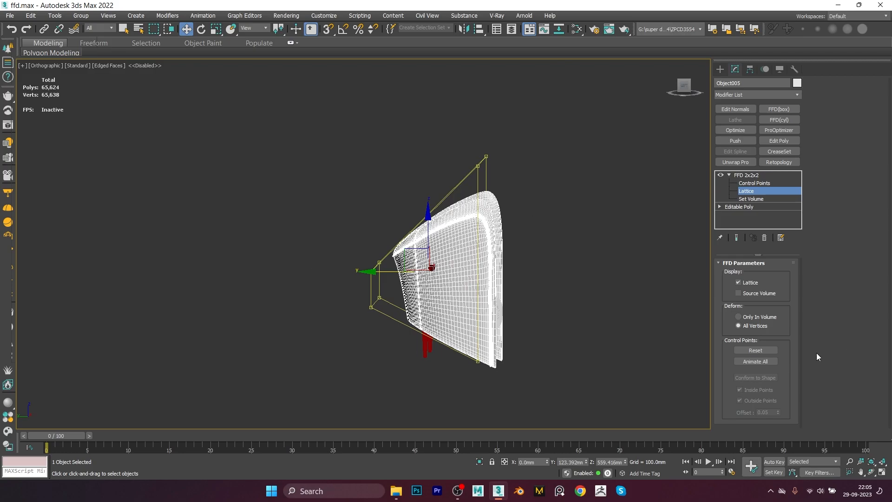
pyautogui.keyDown('alt'); pyautogui.moveTo(481, 256); pyautogui.dragTo(527, 331, button='middle'); pyautogui.keyUp('alt')
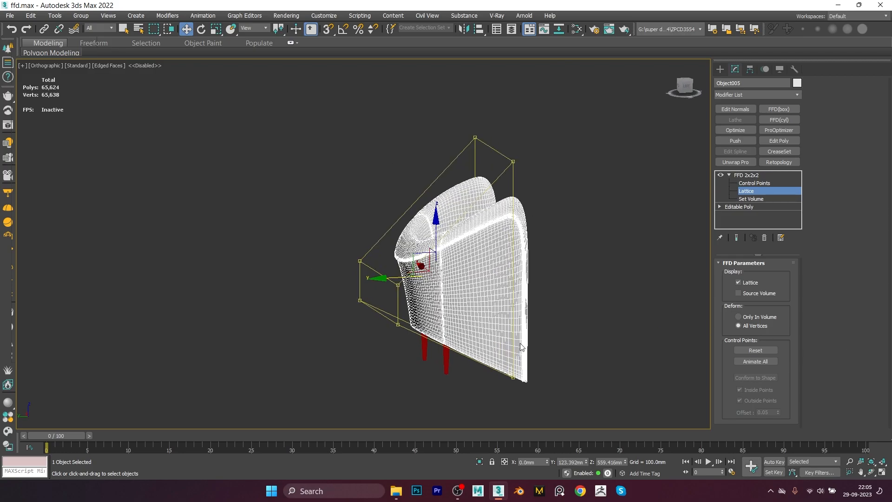
pyautogui.moveTo(395, 340)
pyautogui.keyDown('alt'); pyautogui.mouseDown(button='middle')
pyautogui.moveTo(372, 341)
pyautogui.moveTo(385, 341)
pyautogui.mouseUp(button='middle'); pyautogui.keyUp('alt')
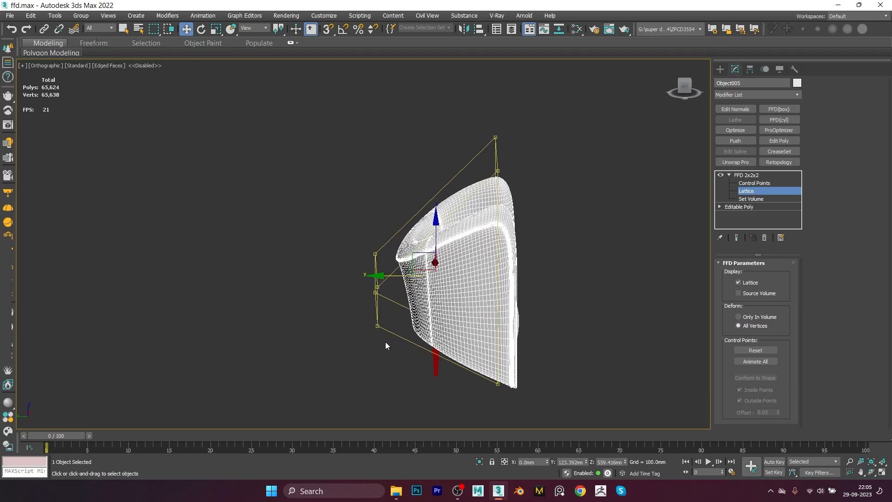
pyautogui.keyDown('alt'); pyautogui.moveTo(427, 301); pyautogui.dragTo(381, 288, button='middle'); pyautogui.keyUp('alt')
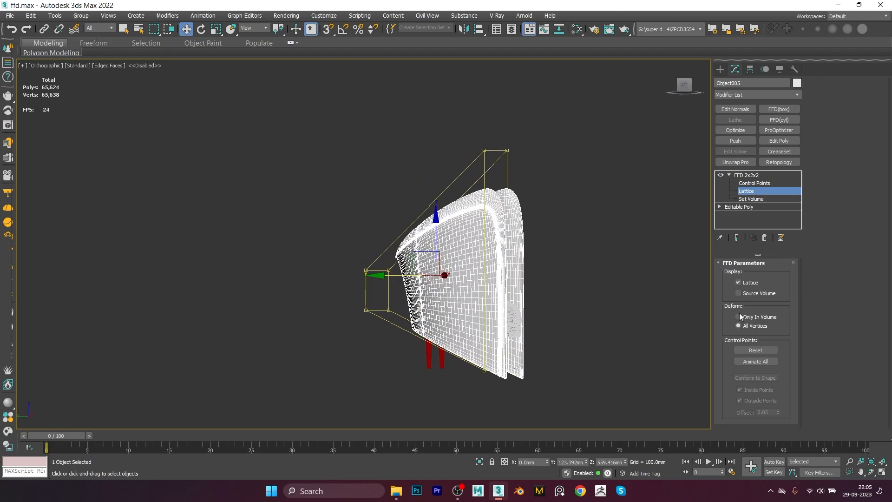
pyautogui.keyDown('alt'); pyautogui.moveTo(386, 258); pyautogui.dragTo(385, 273, button='middle'); pyautogui.keyUp('alt')
pyautogui.keyDown('alt'); pyautogui.moveTo(495, 289); pyautogui.dragTo(475, 293, button='middle'); pyautogui.keyUp('alt')
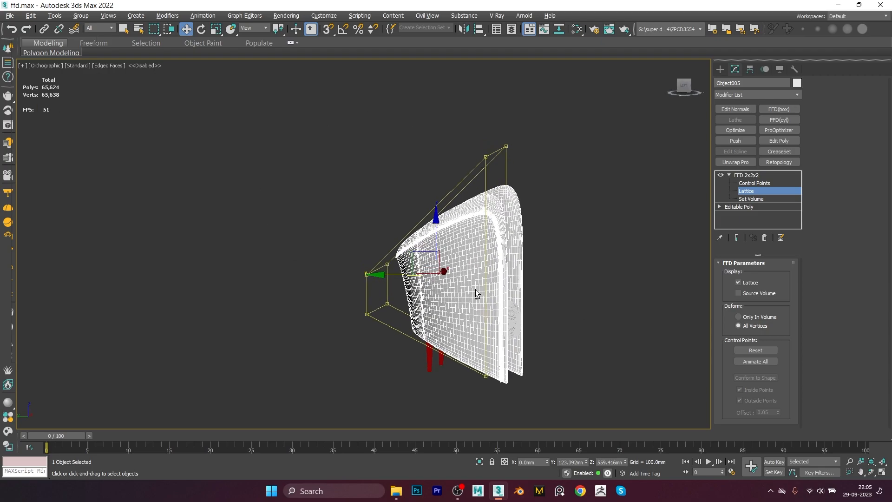
pyautogui.click(755, 350)
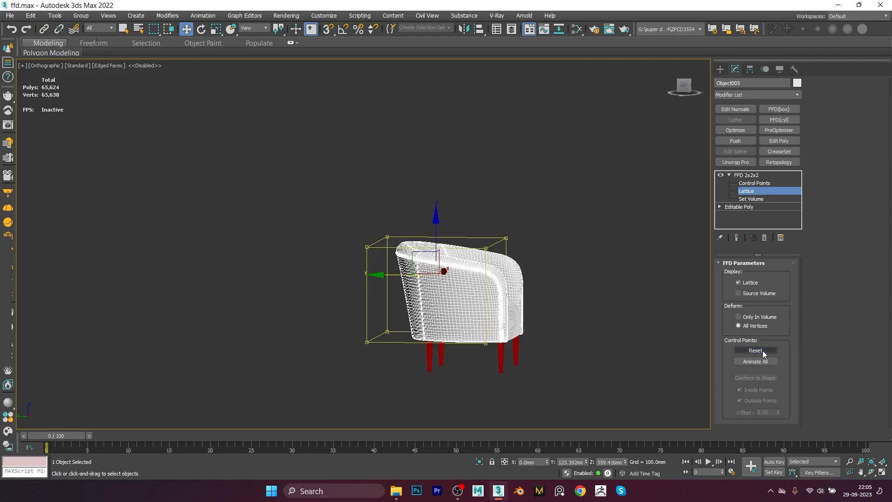
# Step: In the Left view, delete the FFD 2x2x2 modifier and apply an FFD 3x3x3 modifier to the chair
pyautogui.keyDown('alt'); pyautogui.moveTo(478, 279); pyautogui.dragTo(473, 283, button='middle'); pyautogui.keyUp('alt')
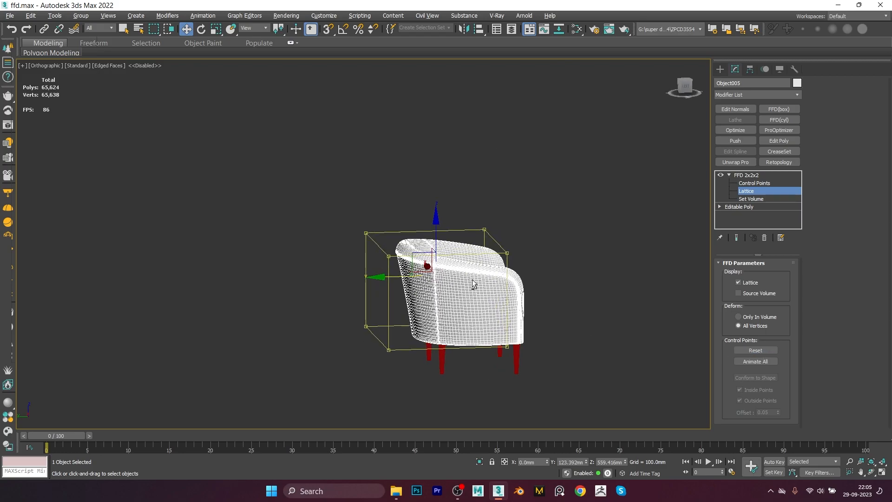
pyautogui.click(752, 191)
pyautogui.press('l')
pyautogui.click(765, 237)
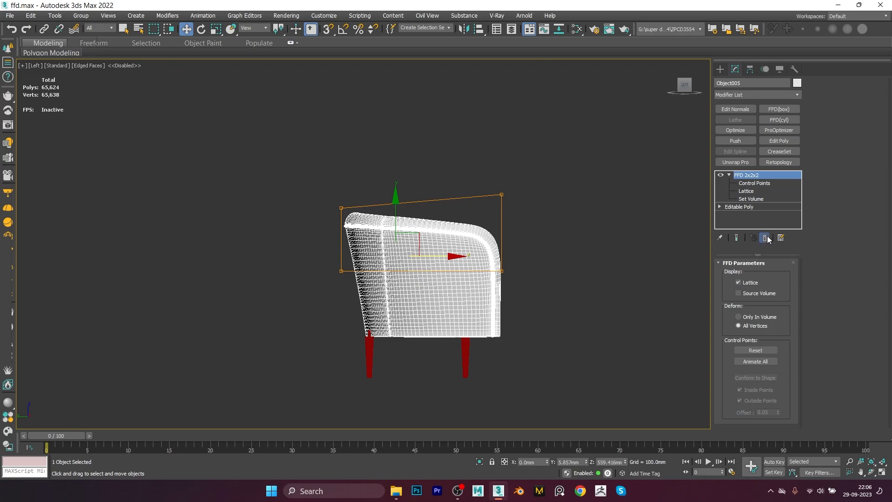
pyautogui.click(759, 93)
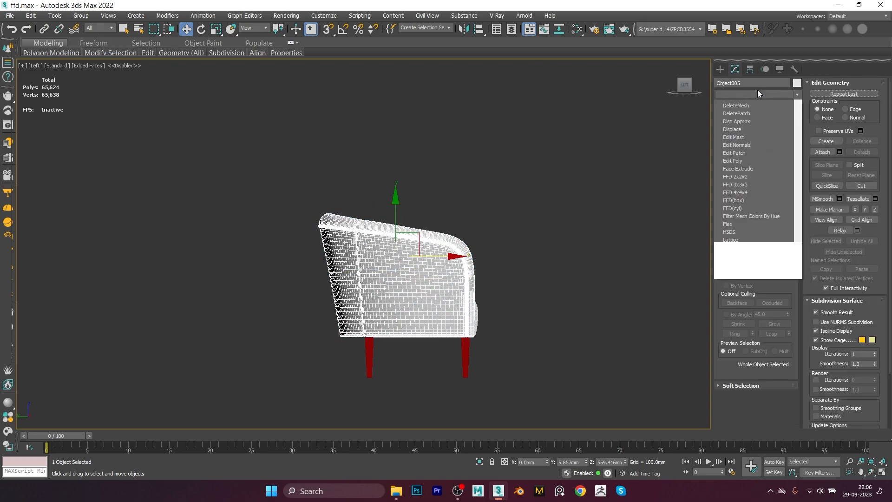
pyautogui.press('f')
pyautogui.click(736, 119)
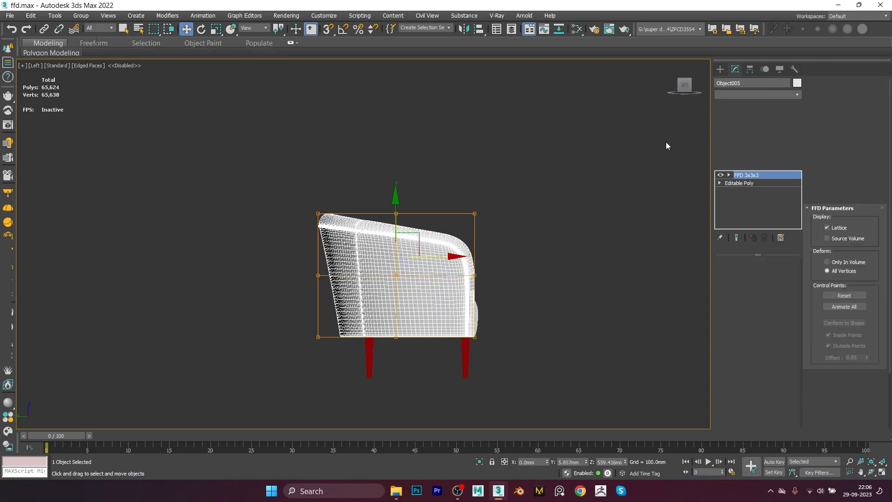
# Step: At the Set Volume level, raise the top row of volume points slightly above the chair back
pyautogui.moveTo(424, 258)
pyautogui.keyDown('alt'); pyautogui.mouseDown(button='middle')
pyautogui.moveTo(440, 273)
pyautogui.moveTo(422, 230)
pyautogui.moveTo(434, 267)
pyautogui.mouseUp(button='middle'); pyautogui.keyUp('alt')
pyautogui.keyDown('alt'); pyautogui.moveTo(438, 332); pyautogui.dragTo(475, 310, button='middle'); pyautogui.keyUp('alt')
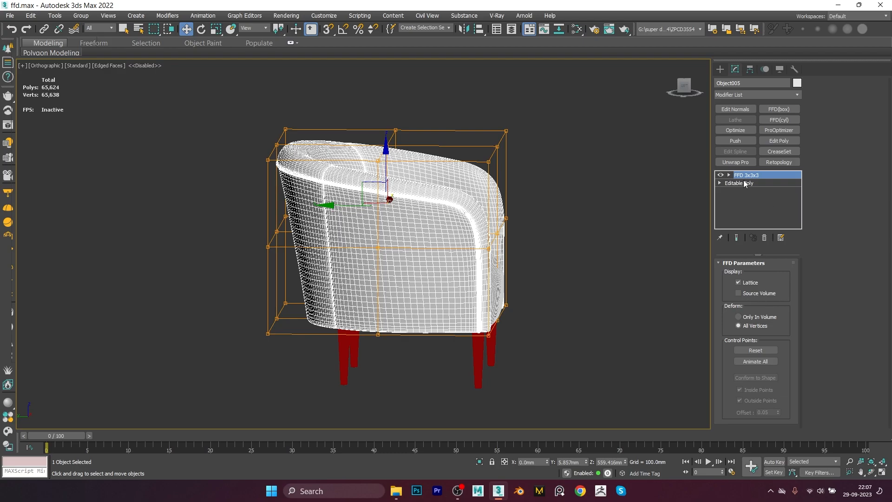
pyautogui.keyDown('alt'); pyautogui.moveTo(516, 202); pyautogui.dragTo(453, 211, button='middle'); pyautogui.keyUp('alt')
pyautogui.keyDown('alt'); pyautogui.moveTo(419, 262); pyautogui.dragTo(385, 205, button='middle'); pyautogui.keyUp('alt')
pyautogui.press('l')
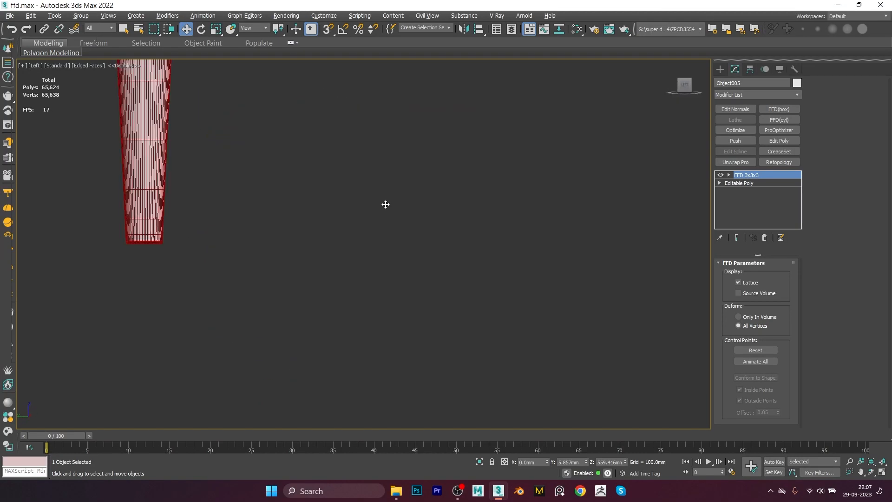
pyautogui.click(729, 175)
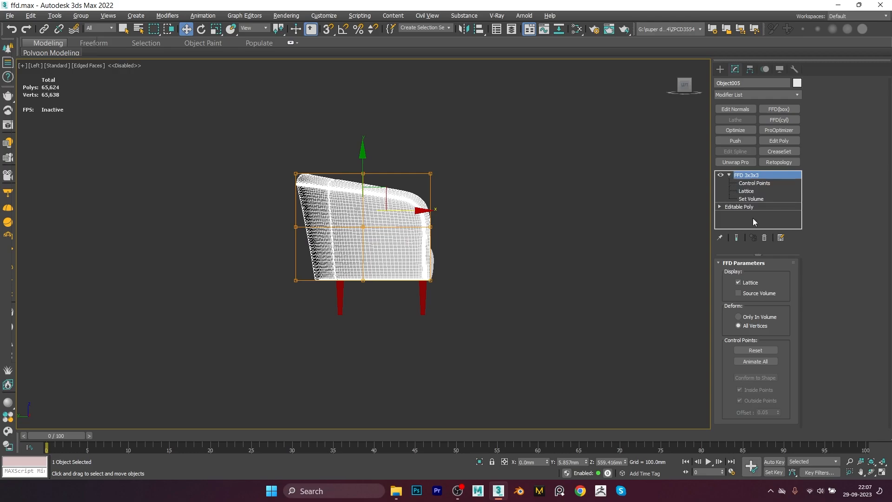
pyautogui.click(750, 199)
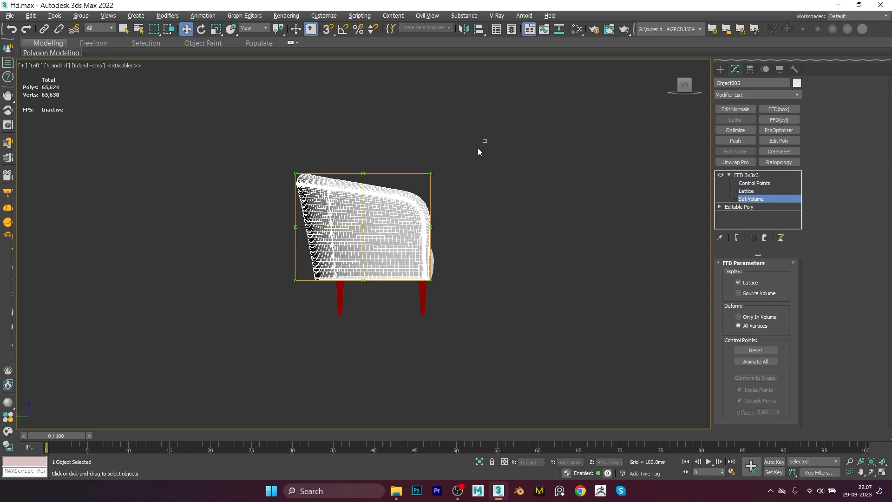
pyautogui.moveTo(196, 300); pyautogui.dragTo(197, 300)
pyautogui.moveTo(366, 171); pyautogui.dragTo(378, 136)
pyautogui.moveTo(294, 200); pyautogui.dragTo(294, 200)
pyautogui.moveTo(363, 110); pyautogui.dragTo(363, 138)
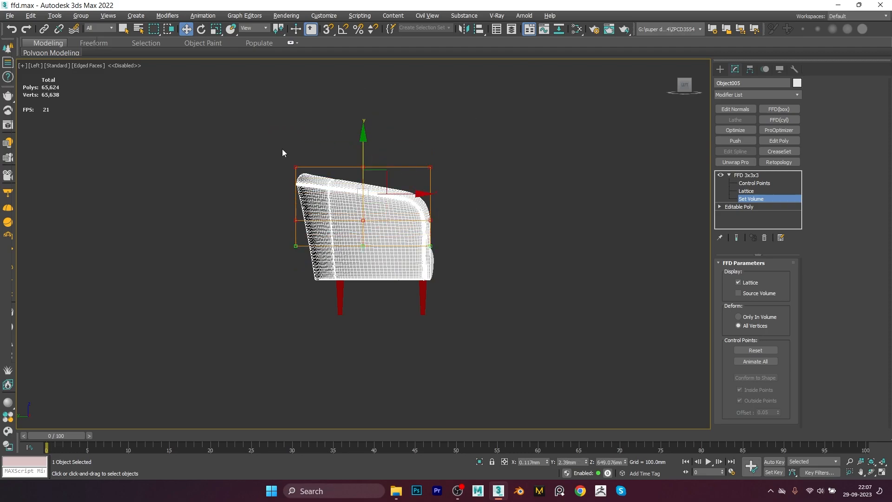
pyautogui.click(488, 195)
pyautogui.scroll(3, 409, 226)
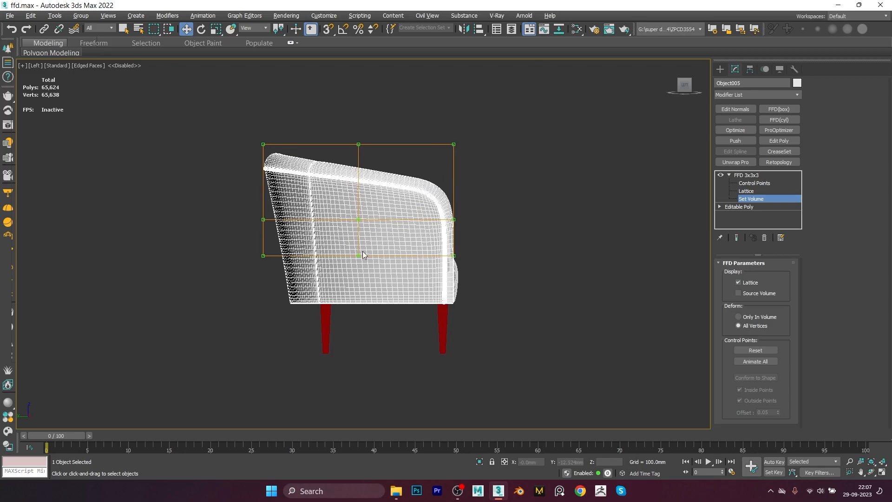
# Step: At the Control Points level, raise the top rear control points to tilt the chair back upward
pyautogui.click(748, 183)
pyautogui.moveTo(407, 168); pyautogui.dragTo(348, 177)
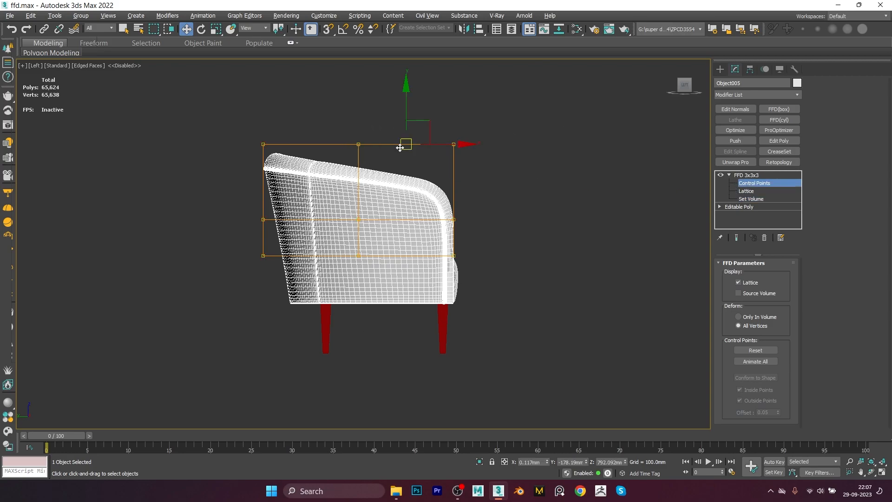
pyautogui.moveTo(410, 111); pyautogui.dragTo(418, 85)
pyautogui.moveTo(437, 162); pyautogui.dragTo(436, 163)
pyautogui.moveTo(453, 124); pyautogui.dragTo(457, 106)
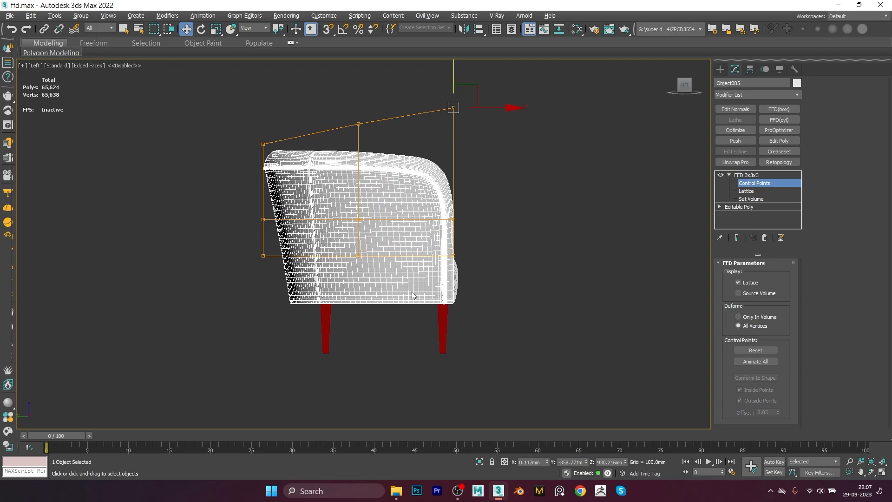
# Step: Toggle the FFD 3x3x3 modifier on and off repeatedly to compare the chair with and without deformation
pyautogui.scroll(5, 411, 291)
pyautogui.scroll(-3, 477, 299)
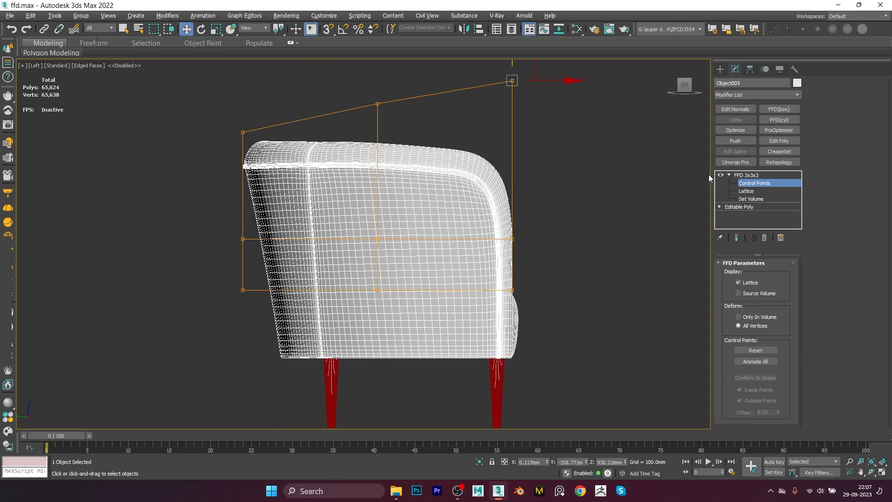
pyautogui.click(719, 175)
pyautogui.click(720, 175)
pyautogui.click(720, 175)
pyautogui.click(720, 175)
pyautogui.click(720, 175)
pyautogui.click(720, 175)
pyautogui.click(720, 175)
pyautogui.click(720, 175)
pyautogui.scroll(-4, 519, 231)
pyautogui.keyDown('alt'); pyautogui.moveTo(519, 231); pyautogui.dragTo(474, 251, button='middle'); pyautogui.keyUp('alt')
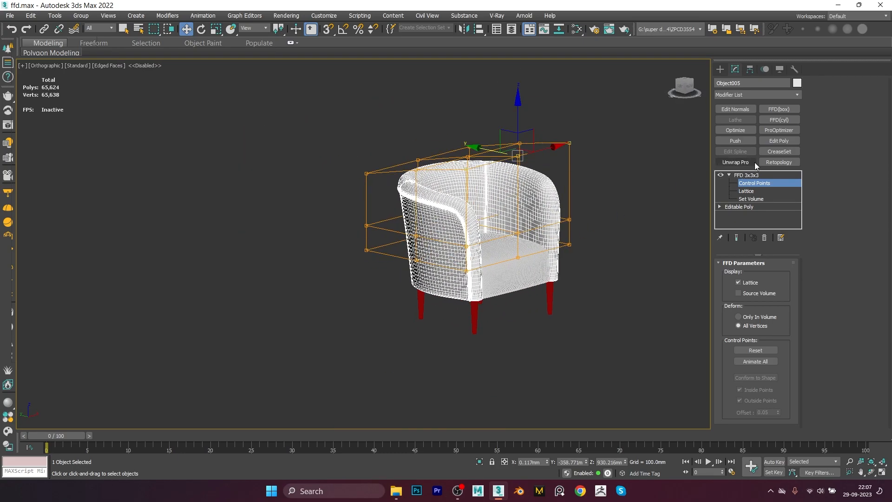
# Step: Replace the FFD 3x3x3 modifier with an FFD 4x4x4 modifier
pyautogui.click(746, 175)
pyautogui.click(764, 238)
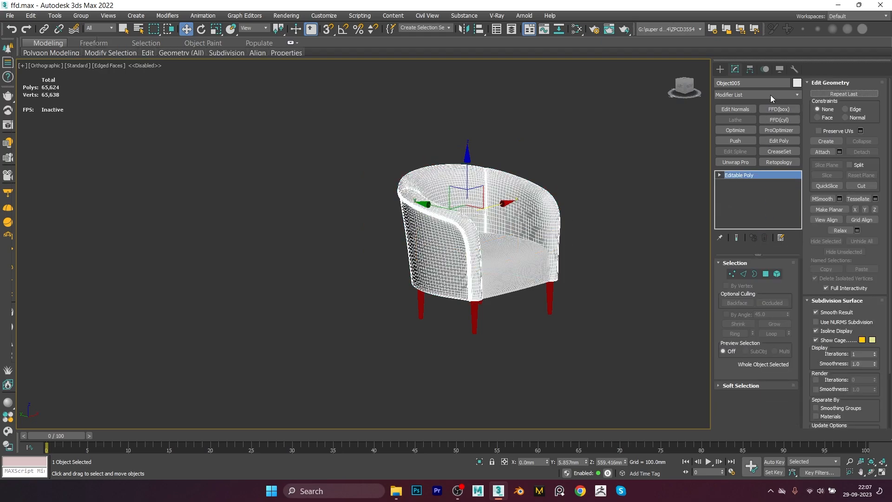
pyautogui.click(769, 94)
pyautogui.scroll(-8, 768, 92)
pyautogui.click(744, 129)
pyautogui.keyDown('alt'); pyautogui.moveTo(612, 263); pyautogui.dragTo(549, 246, button='middle'); pyautogui.keyUp('alt')
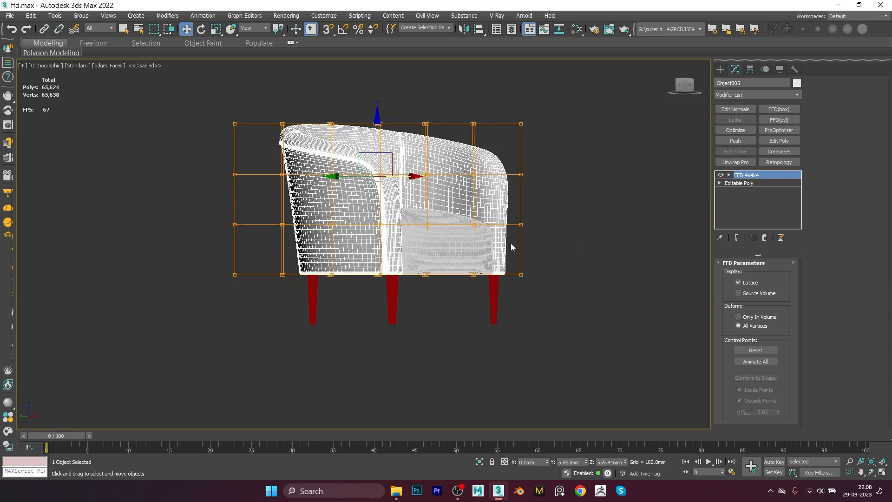
pyautogui.keyDown('alt'); pyautogui.moveTo(506, 196); pyautogui.dragTo(491, 202, button='middle'); pyautogui.keyUp('alt')
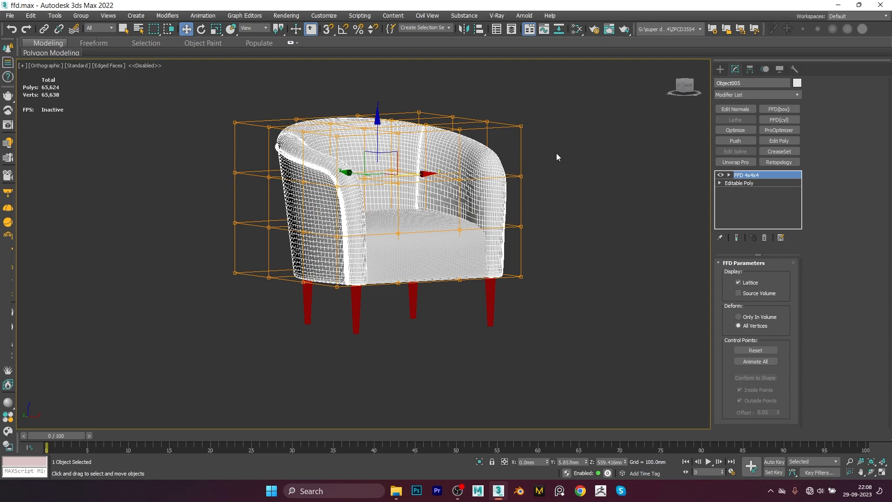
# Step: Delete the FFD 4x4x4 modifier and apply an FFD(box) modifier instead
pyautogui.click(764, 238)
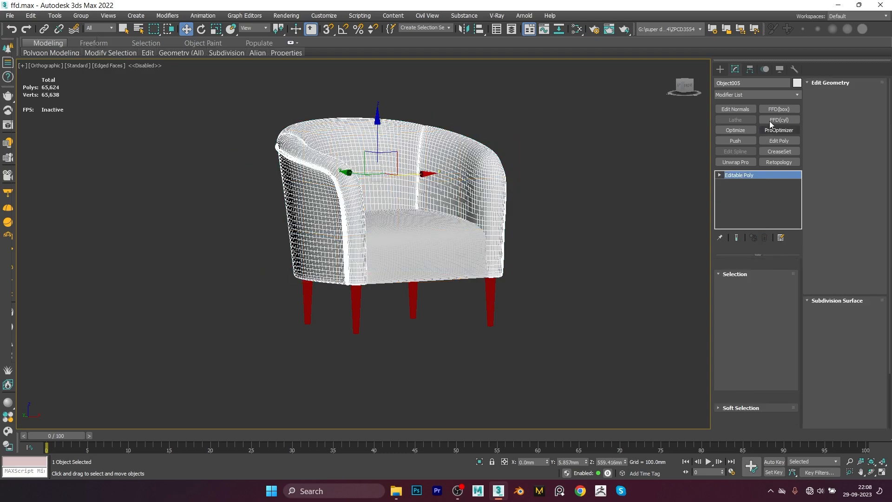
pyautogui.click(761, 94)
pyautogui.scroll(-10, 759, 126)
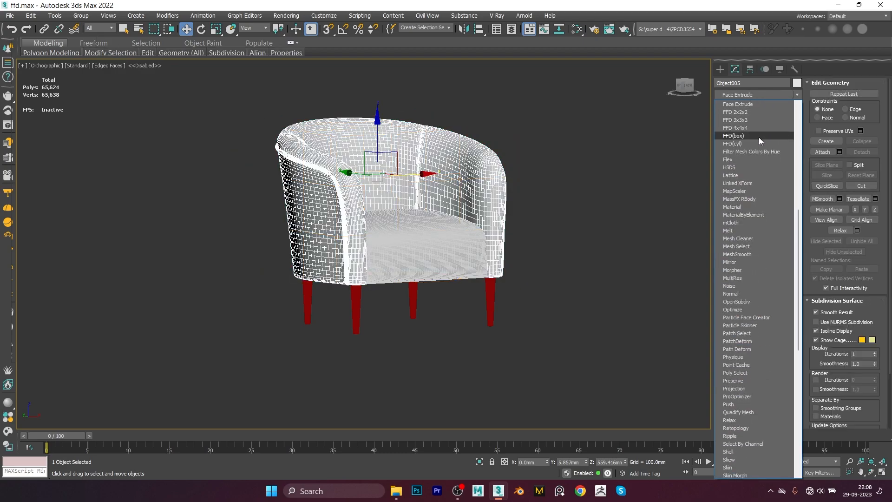
pyautogui.click(759, 138)
pyautogui.keyDown('alt'); pyautogui.moveTo(458, 272); pyautogui.dragTo(480, 279, button='middle'); pyautogui.keyUp('alt')
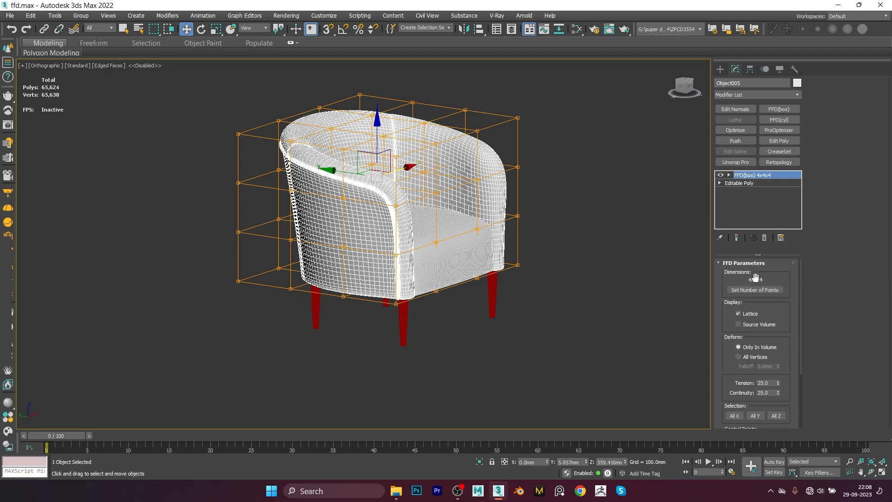
# Step: Set the FFD(box) number of points to 2 length, 3 width and 4 height
pyautogui.click(738, 289)
pyautogui.moveTo(449, 218); pyautogui.dragTo(610, 122)
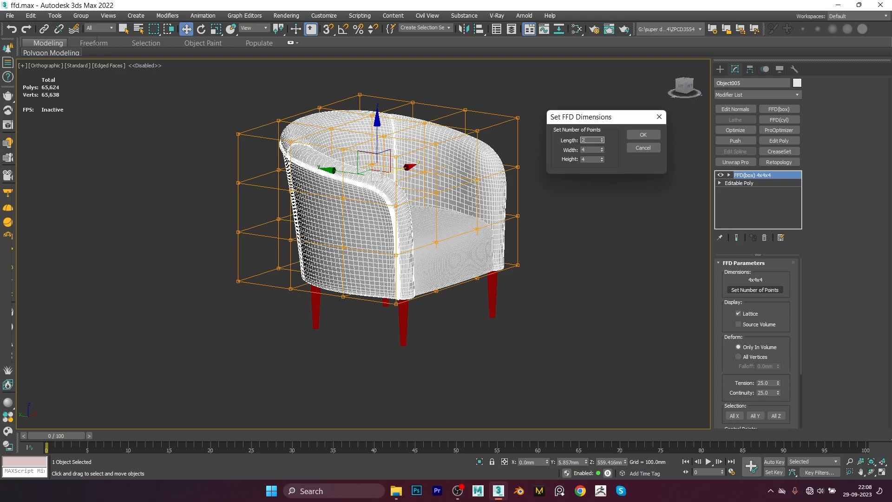
pyautogui.press('Tab')
pyautogui.write('3')
pyautogui.press('Tab')
pyautogui.click(643, 136)
pyautogui.keyDown('alt'); pyautogui.moveTo(639, 137); pyautogui.dragTo(511, 200, button='middle'); pyautogui.keyUp('alt')
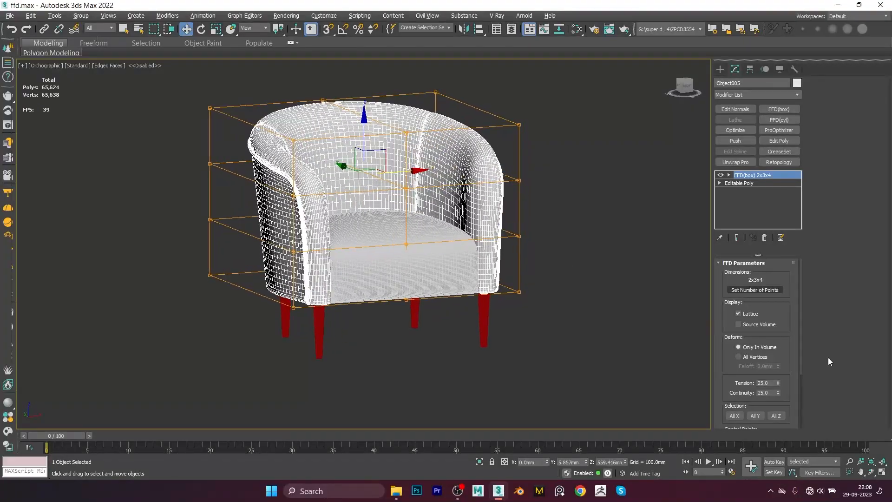
# Step: Scroll through the FFD(box) parameters to review its deform and control point options
pyautogui.moveTo(786, 327); pyautogui.dragTo(790, 288)
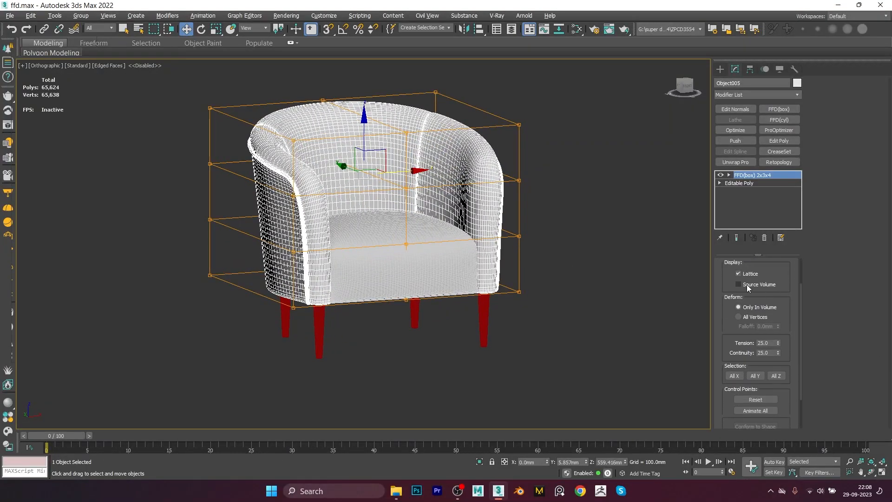
pyautogui.scroll(-2, 789, 287)
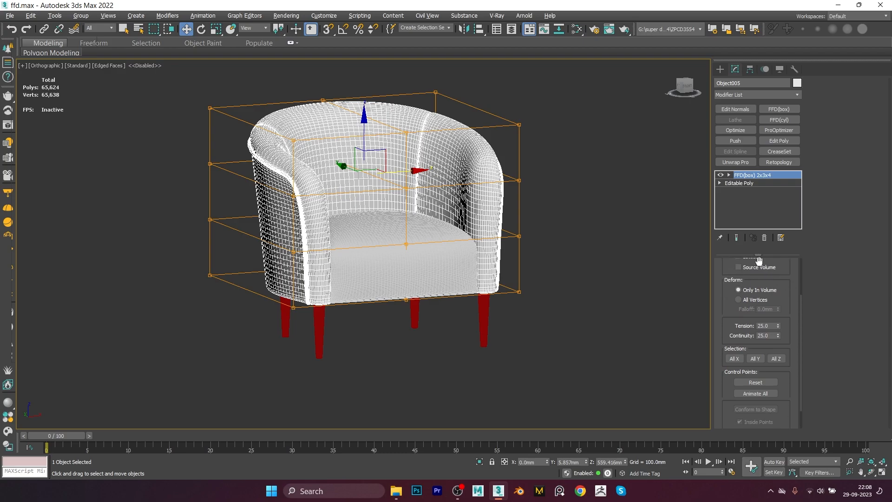
pyautogui.moveTo(788, 315); pyautogui.dragTo(789, 287)
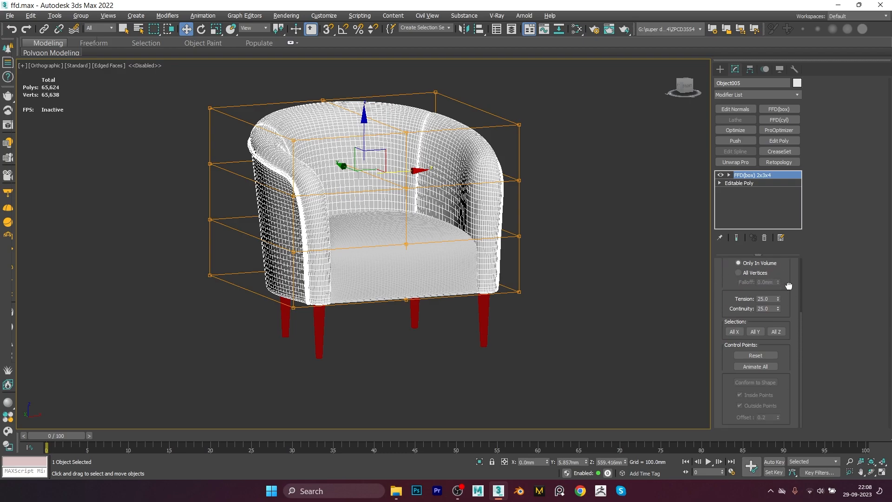
# Step: Set the FFD(box) number of points to 6 in length, width and height
pyautogui.keyDown('alt'); pyautogui.moveTo(595, 297); pyautogui.dragTo(504, 285, button='middle'); pyautogui.keyUp('alt')
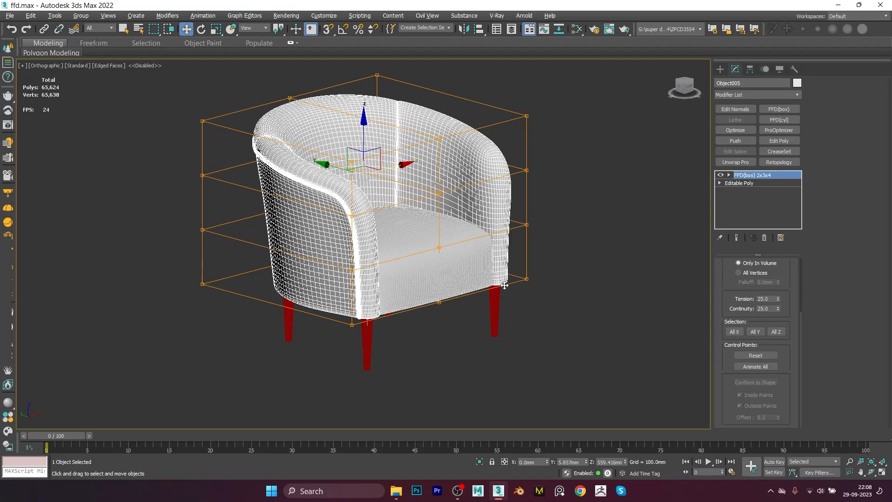
pyautogui.scroll(1, 781, 268)
pyautogui.keyDown('alt'); pyautogui.moveTo(529, 317); pyautogui.dragTo(509, 318, button='middle'); pyautogui.keyUp('alt')
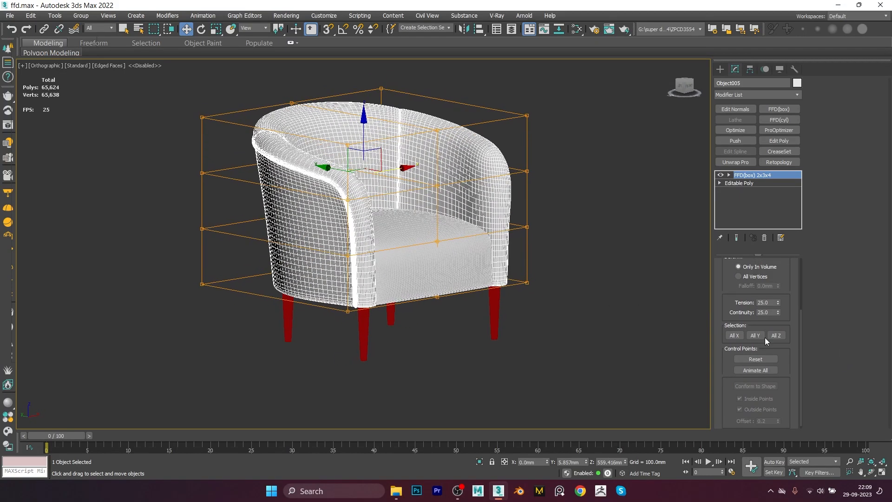
pyautogui.moveTo(793, 297)
pyautogui.mouseDown()
pyautogui.moveTo(790, 310)
pyautogui.moveTo(790, 287)
pyautogui.mouseUp()
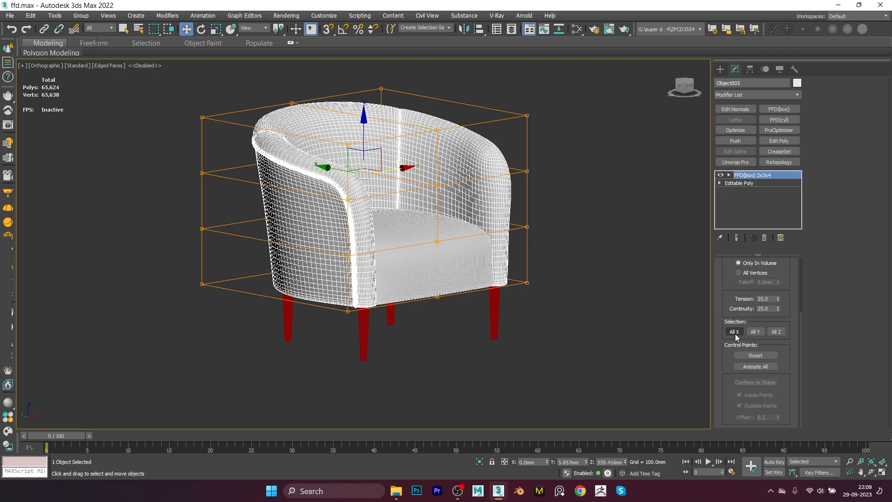
pyautogui.keyDown('alt'); pyautogui.moveTo(411, 289); pyautogui.dragTo(456, 279, button='middle'); pyautogui.keyUp('alt')
pyautogui.scroll(3, 417, 170)
pyautogui.moveTo(457, 197)
pyautogui.keyDown('alt'); pyautogui.mouseDown(button='middle')
pyautogui.moveTo(446, 192)
pyautogui.moveTo(450, 202)
pyautogui.mouseUp(button='middle'); pyautogui.keyUp('alt')
pyautogui.moveTo(731, 279); pyautogui.dragTo(726, 307)
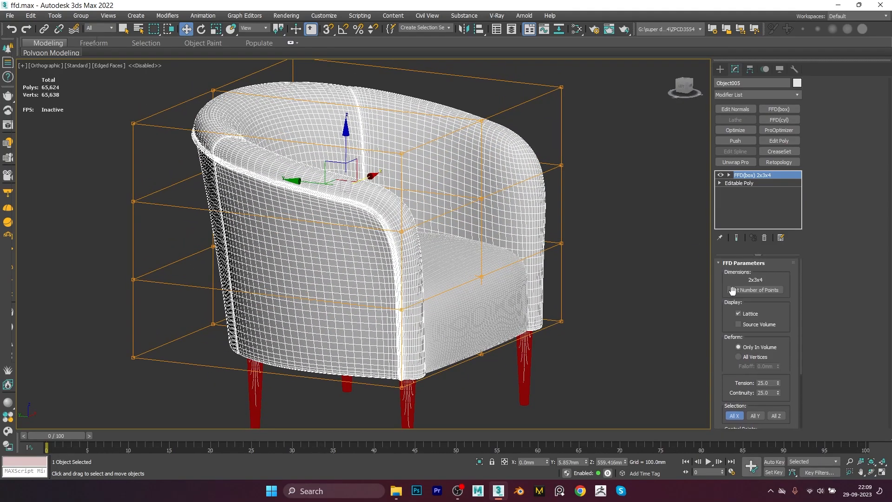
pyautogui.click(755, 289)
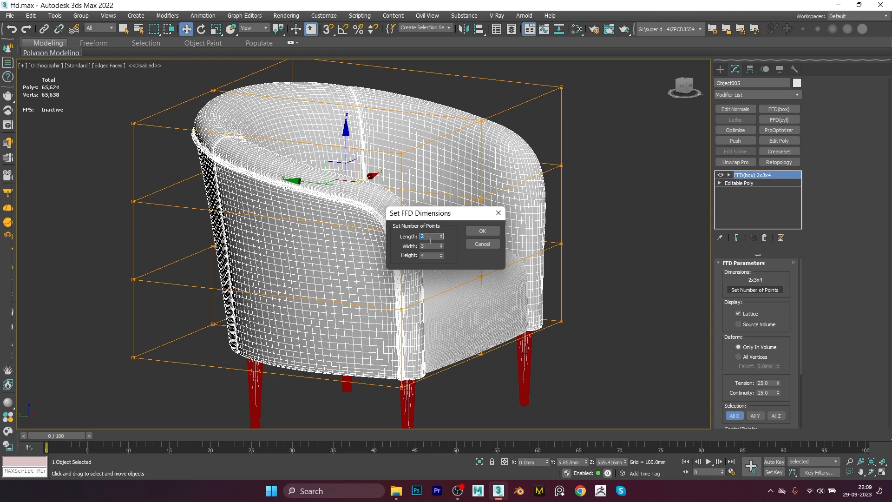
pyautogui.write('6')
pyautogui.press('Tab')
pyautogui.write('6')
pyautogui.press('Tab')
pyautogui.write('6')
pyautogui.press('Return')
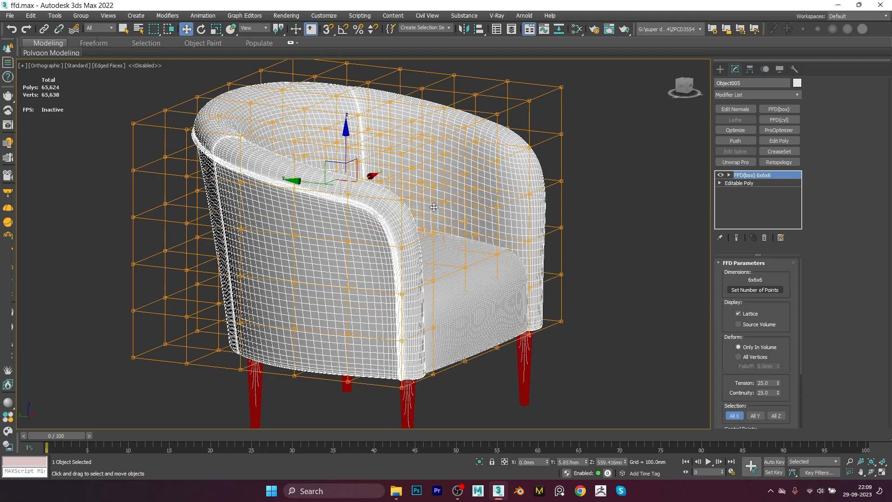
# Step: Enable All X selection and move a corner control point of the 6x6x6 lattice
pyautogui.scroll(-2, 432, 270)
pyautogui.keyDown('alt'); pyautogui.moveTo(453, 254); pyautogui.dragTo(481, 177, button='middle'); pyautogui.keyUp('alt')
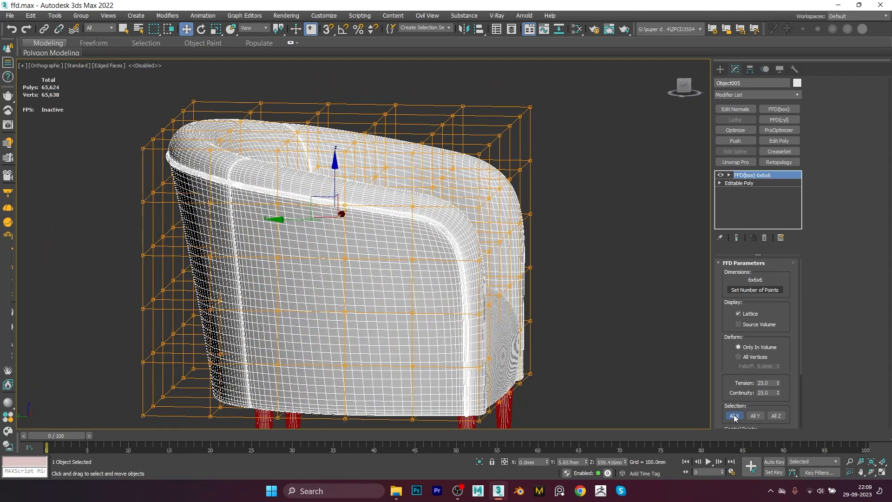
pyautogui.scroll(-3, 735, 414)
pyautogui.click(733, 377)
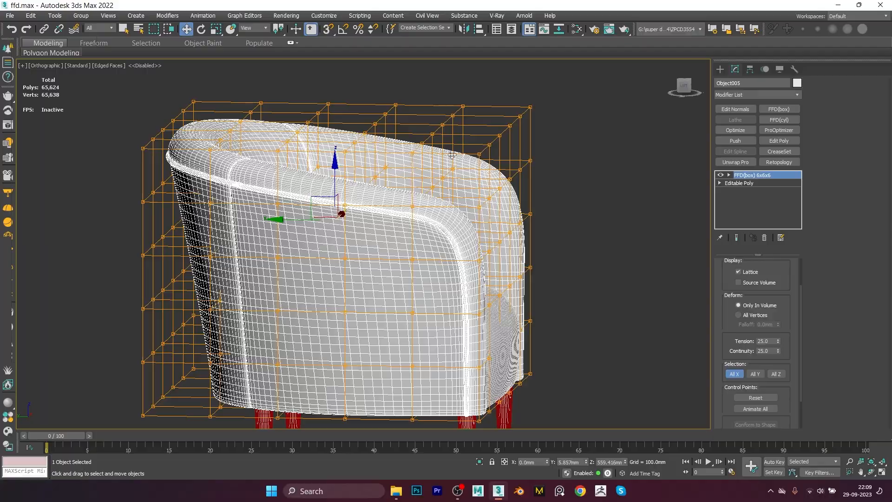
pyautogui.moveTo(508, 142); pyautogui.dragTo(617, 177, button='middle')
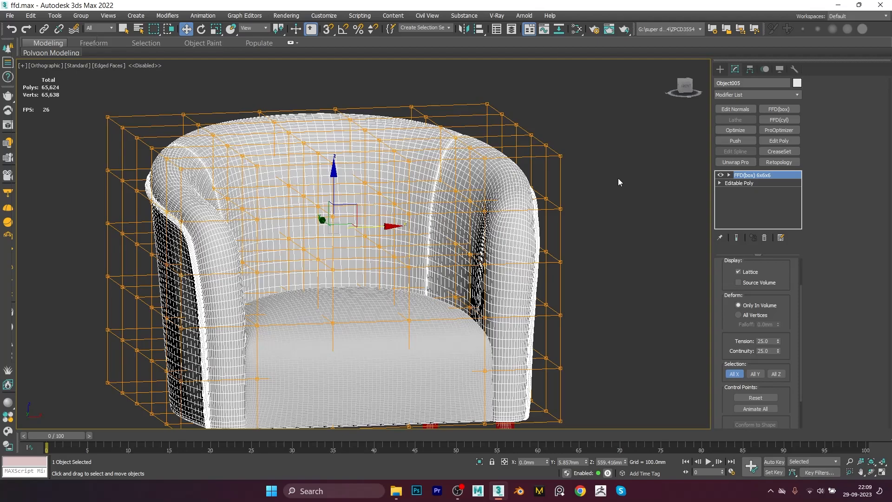
pyautogui.click(561, 154)
pyautogui.click(514, 191)
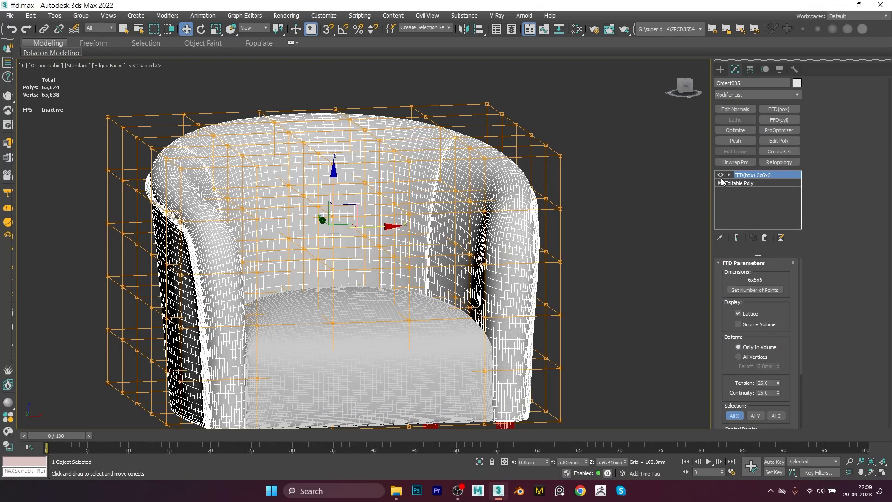
pyautogui.press('q')
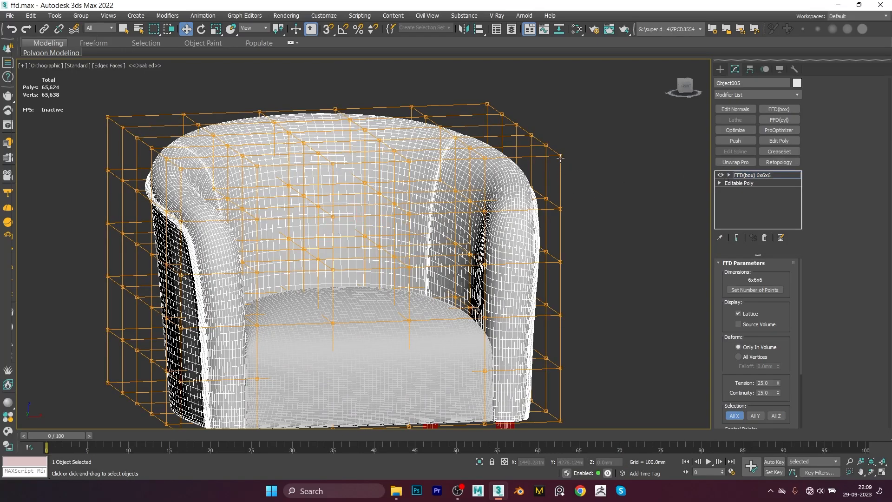
pyautogui.press('w')
pyautogui.keyDown('alt'); pyautogui.moveTo(561, 153); pyautogui.dragTo(634, 171, button='middle'); pyautogui.keyUp('alt')
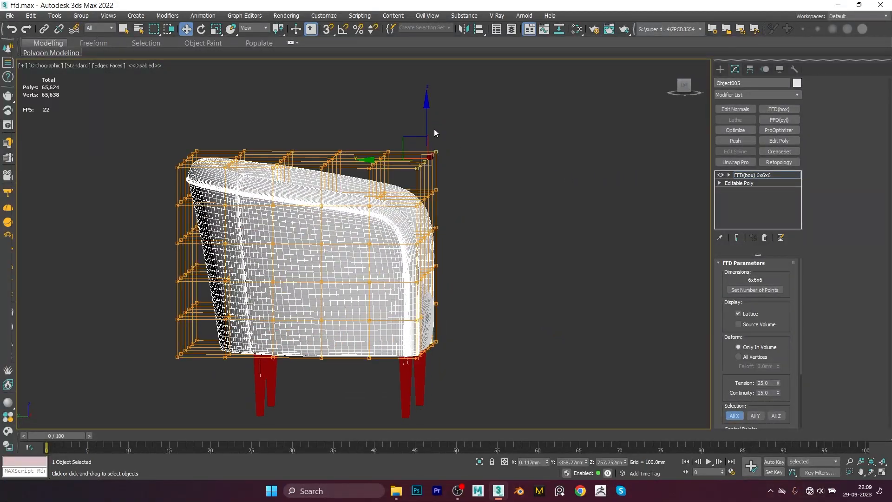
pyautogui.scroll(4, 425, 140)
pyautogui.moveTo(425, 139); pyautogui.dragTo(436, 106)
pyautogui.hotkey('ctrl', 'z')
# Step: Try moving a top corner control point of the lattice upward and undo the move
pyautogui.scroll(-4, 437, 195)
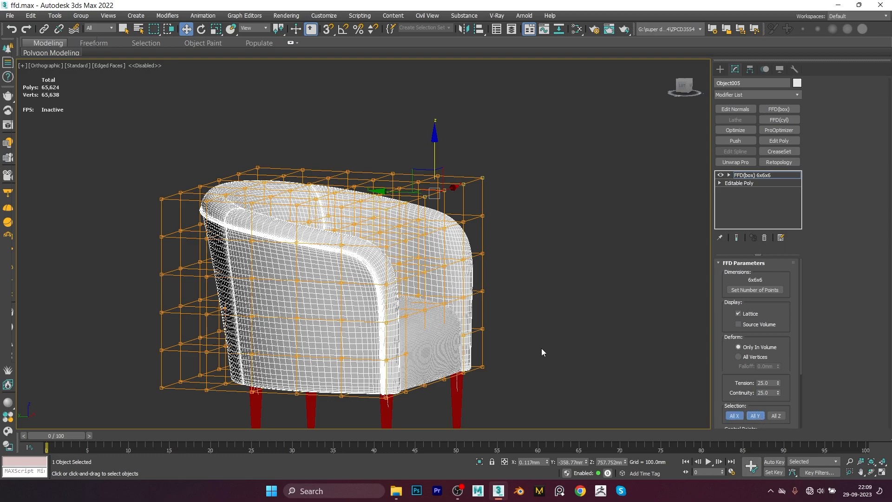
pyautogui.moveTo(435, 204)
pyautogui.keyDown('alt'); pyautogui.mouseDown(button='middle')
pyautogui.moveTo(446, 201)
pyautogui.moveTo(423, 207)
pyautogui.mouseUp(button='middle'); pyautogui.keyUp('alt')
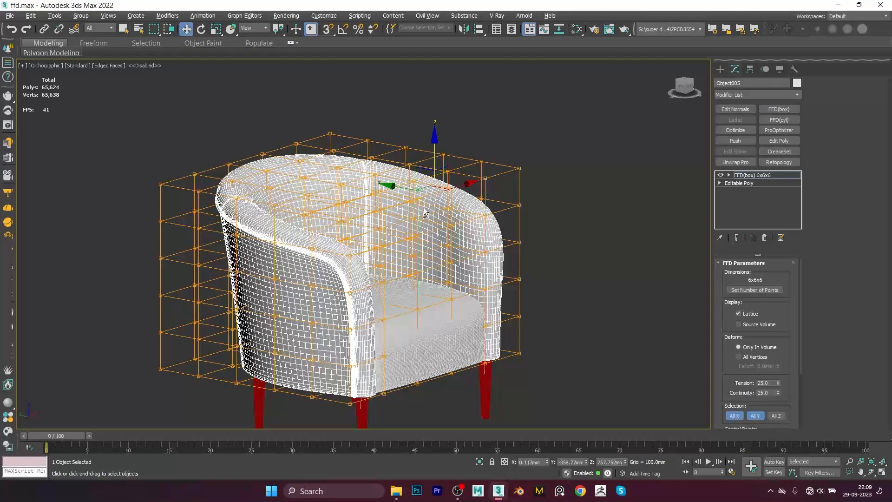
pyautogui.click(519, 170)
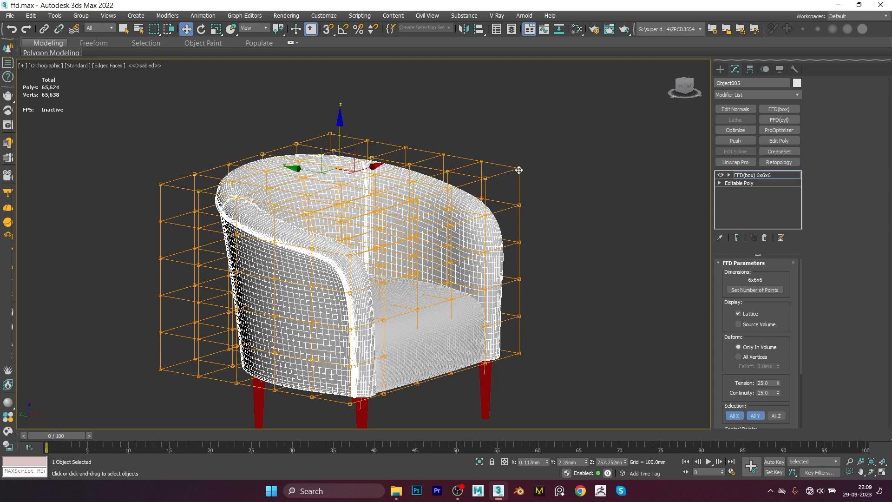
pyautogui.keyDown('alt'); pyautogui.moveTo(400, 181); pyautogui.dragTo(341, 171, button='middle'); pyautogui.keyUp('alt')
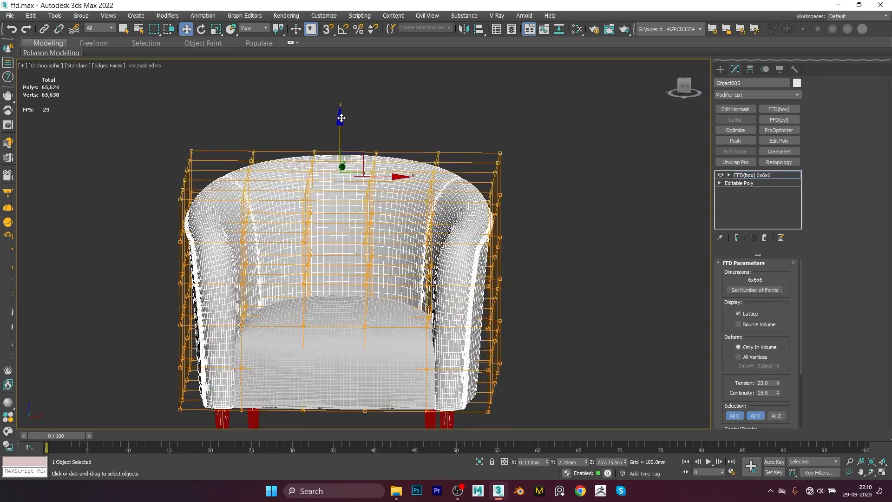
pyautogui.moveTo(339, 119); pyautogui.dragTo(340, 113)
pyautogui.keyDown('alt'); pyautogui.moveTo(298, 135); pyautogui.dragTo(346, 142, button='middle'); pyautogui.keyUp('alt')
pyautogui.moveTo(347, 142); pyautogui.dragTo(351, 108)
pyautogui.hotkey('ctrl', 'z')
pyautogui.keyDown('alt'); pyautogui.moveTo(515, 306); pyautogui.dragTo(488, 312, button='middle'); pyautogui.keyUp('alt')
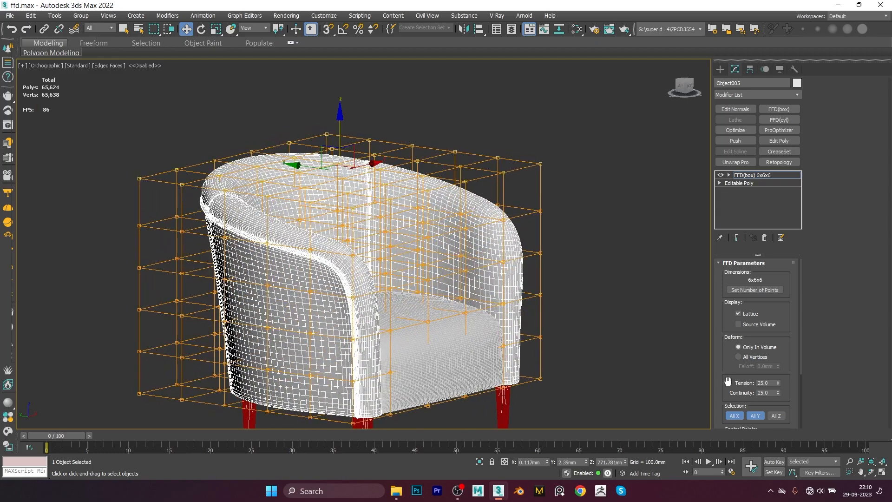
# Step: Enable All Y and All Z selection and select and move groups of lattice control points
pyautogui.click(754, 415)
pyautogui.click(776, 416)
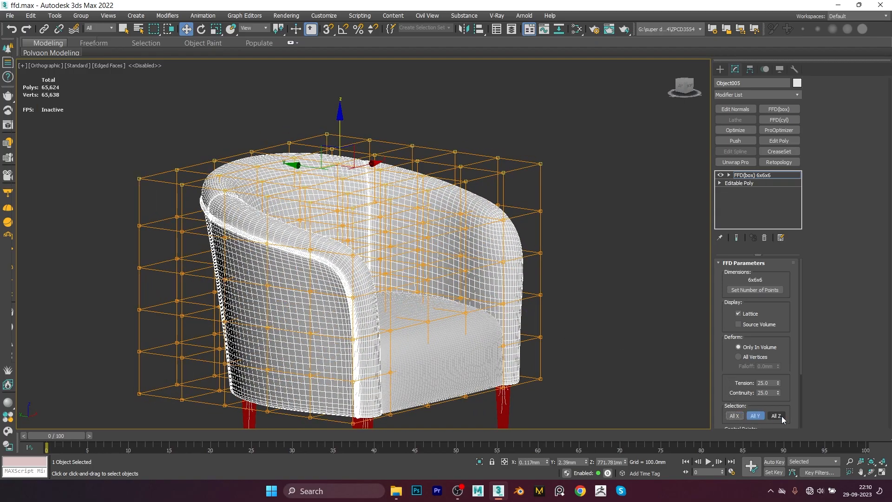
pyautogui.keyDown('alt'); pyautogui.moveTo(344, 236); pyautogui.dragTo(248, 260, button='middle'); pyautogui.keyUp('alt')
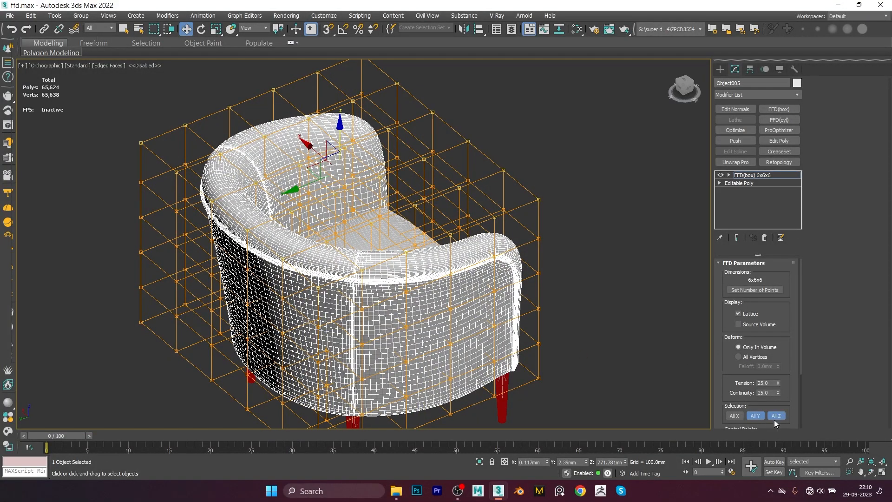
pyautogui.keyDown('alt'); pyautogui.moveTo(267, 226); pyautogui.dragTo(238, 208, button='middle'); pyautogui.keyUp('alt')
pyautogui.click(172, 204)
pyautogui.keyDown('alt'); pyautogui.moveTo(225, 238); pyautogui.dragTo(240, 280, button='middle'); pyautogui.keyUp('alt')
pyautogui.moveTo(197, 270); pyautogui.dragTo(365, 269)
pyautogui.hotkey('ctrl', 'z')
pyautogui.keyDown('alt'); pyautogui.moveTo(364, 269); pyautogui.dragTo(276, 300, button='middle'); pyautogui.keyUp('alt')
pyautogui.scroll(3, 346, 275)
pyautogui.moveTo(344, 275); pyautogui.dragTo(464, 274, button='middle')
pyautogui.keyDown('alt'); pyautogui.moveTo(465, 274); pyautogui.dragTo(320, 267, button='middle'); pyautogui.keyUp('alt')
pyautogui.keyDown('alt'); pyautogui.moveTo(384, 262); pyautogui.dragTo(351, 274, button='middle'); pyautogui.keyUp('alt')
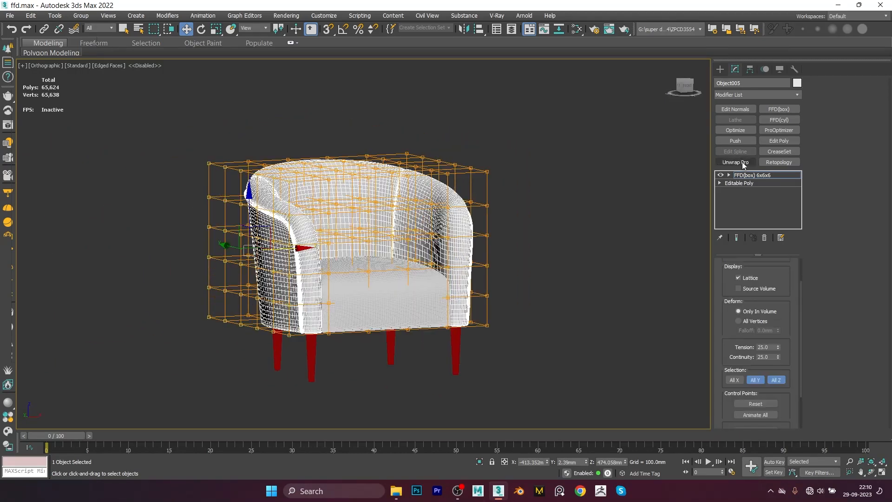
# Step: Remove the FFD(box) modifier and apply an FFD(cyl) modifier to the armchair
pyautogui.click(764, 237)
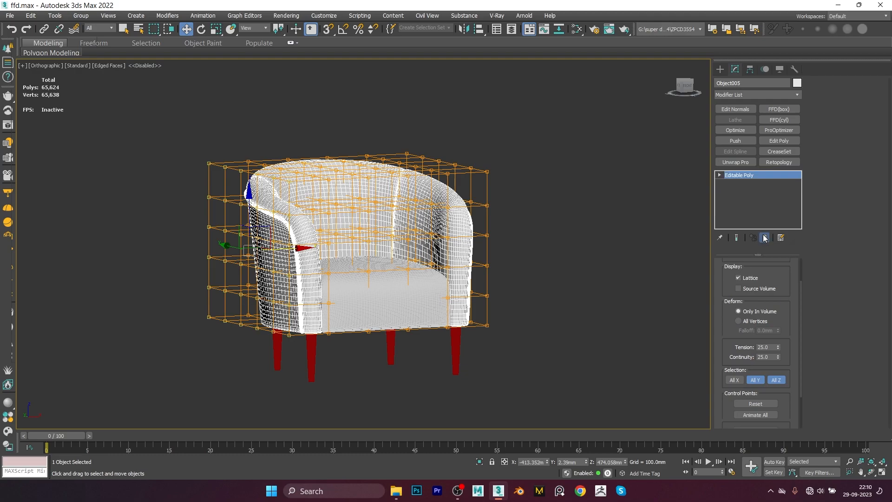
pyautogui.click(745, 93)
pyautogui.press('f')
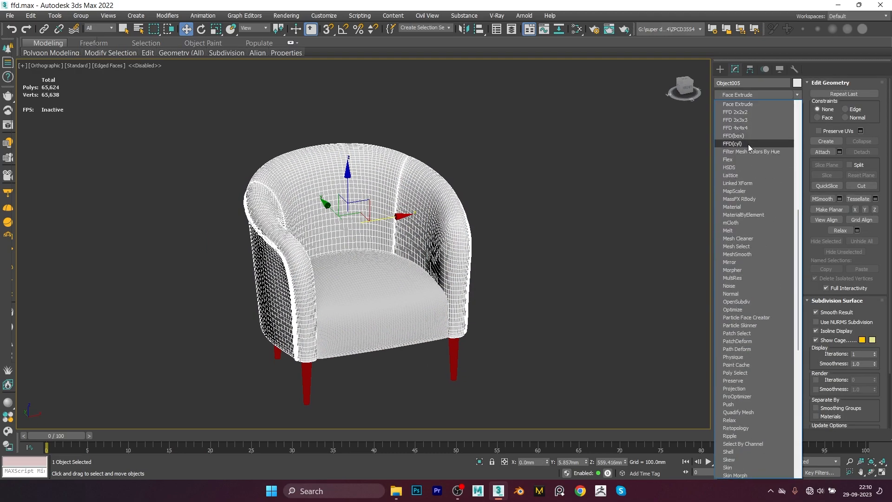
pyautogui.click(748, 143)
# Step: Set the FFD(cyl) number of points to 6 side, 5 radial and 4 height
pyautogui.keyDown('alt'); pyautogui.moveTo(539, 246); pyautogui.dragTo(450, 236, button='middle'); pyautogui.keyUp('alt')
pyautogui.press('t')
pyautogui.scroll(-2, 450, 237)
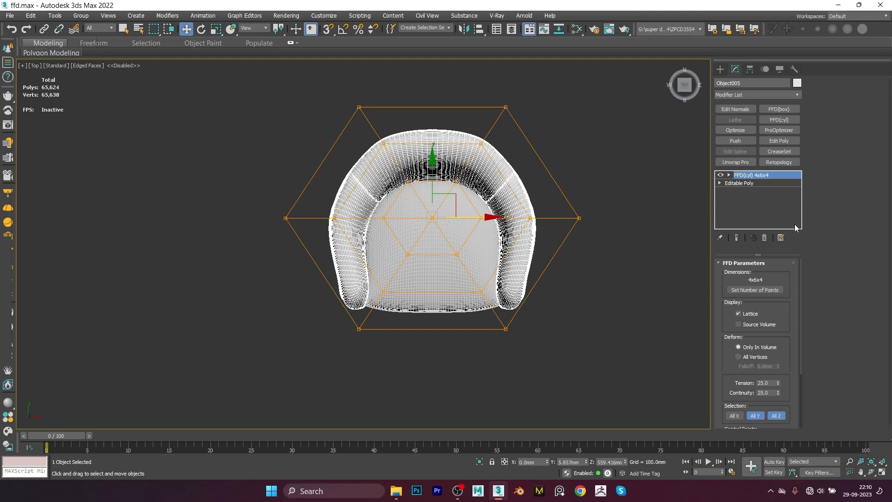
pyautogui.scroll(-1, 766, 292)
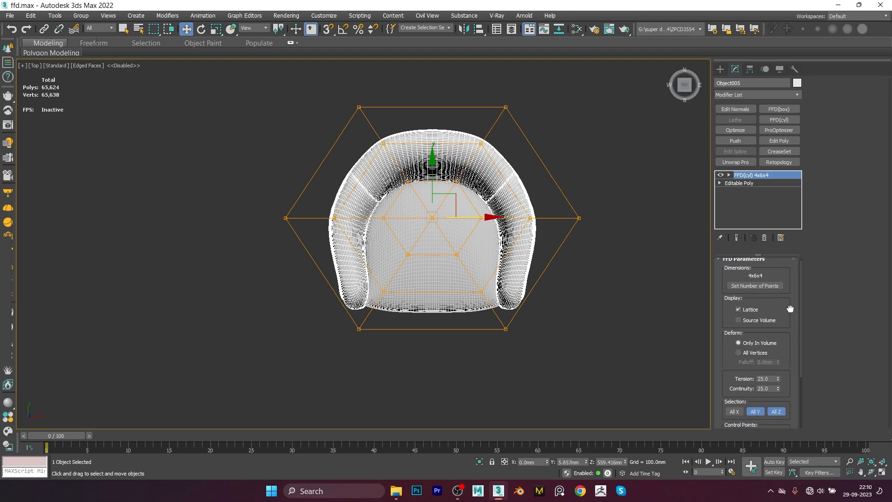
pyautogui.click(763, 290)
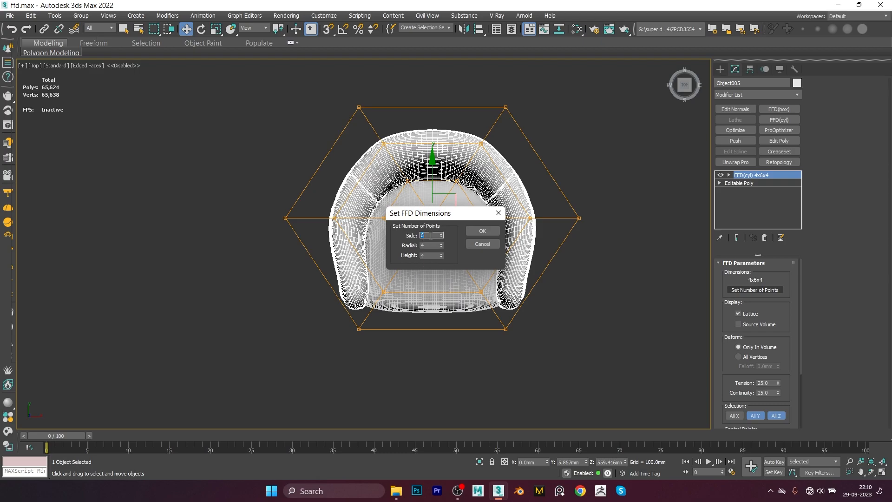
pyautogui.moveTo(443, 214); pyautogui.dragTo(536, 149)
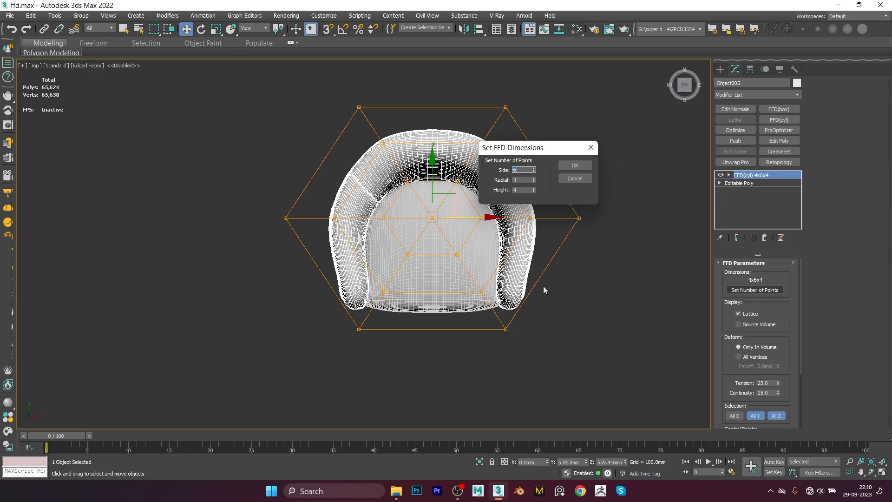
pyautogui.press('Tab')
pyautogui.press('Tab')
pyautogui.click(523, 180)
pyautogui.click(564, 166)
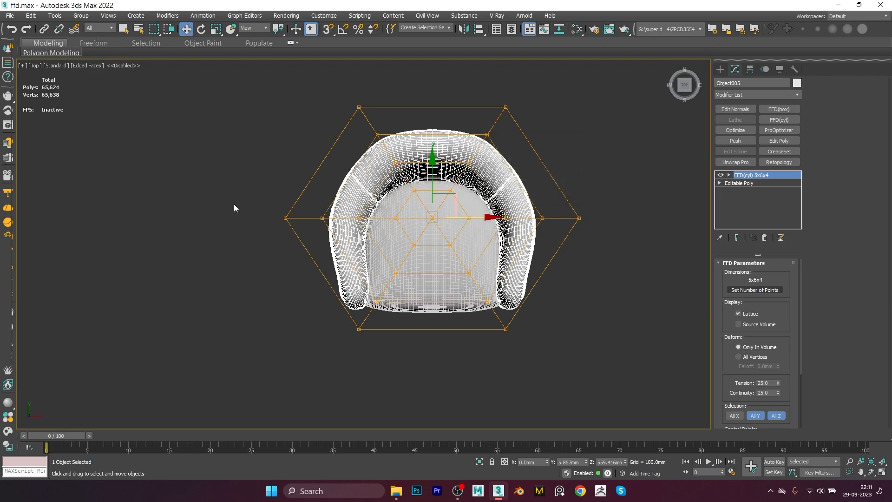
# Step: Turn off All Y and All Z selection in the FFD(cyl) parameters
pyautogui.keyDown('alt'); pyautogui.moveTo(383, 315); pyautogui.dragTo(514, 334, button='middle'); pyautogui.keyUp('alt')
pyautogui.moveTo(798, 321); pyautogui.dragTo(773, 262)
pyautogui.scroll(-2, 762, 302)
pyautogui.click(754, 332)
pyautogui.click(774, 331)
pyautogui.press('f')
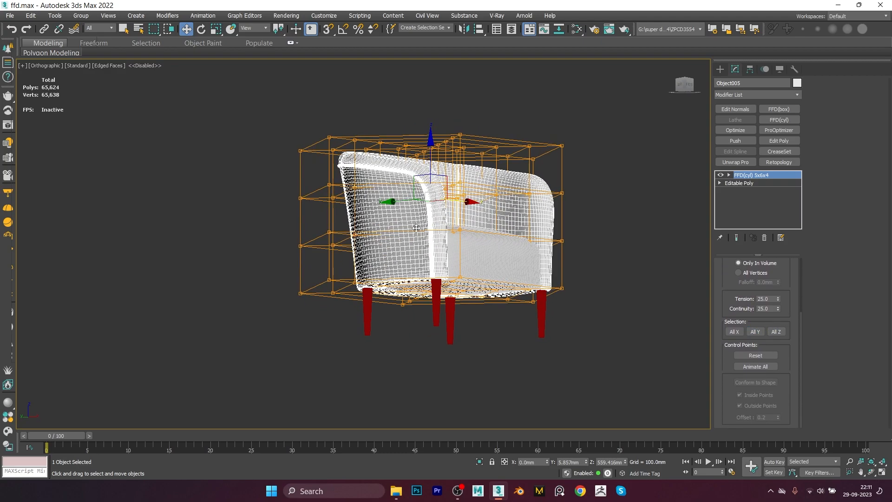
pyautogui.press('z')
pyautogui.press('t')
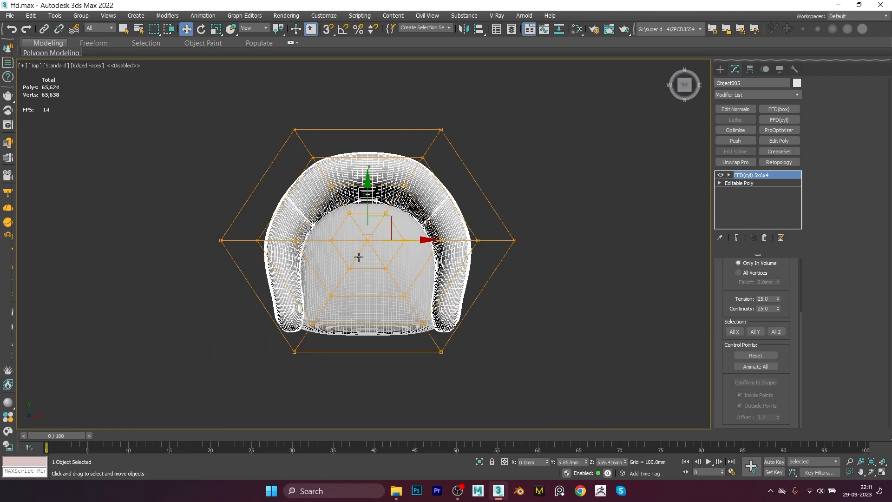
pyautogui.press('z')
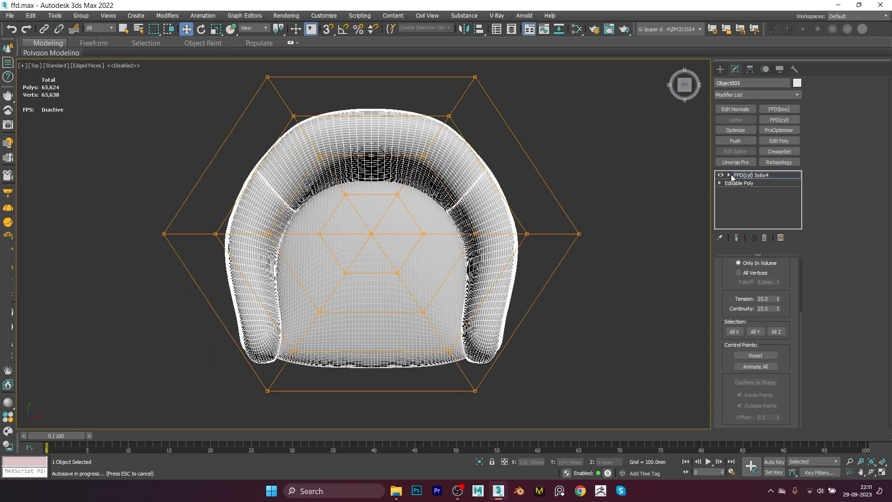
# Step: Step through the FFD(cyl) sub-object levels Control Points, Lattice and Set Volume, returning to the modifier's top level
pyautogui.click(729, 176)
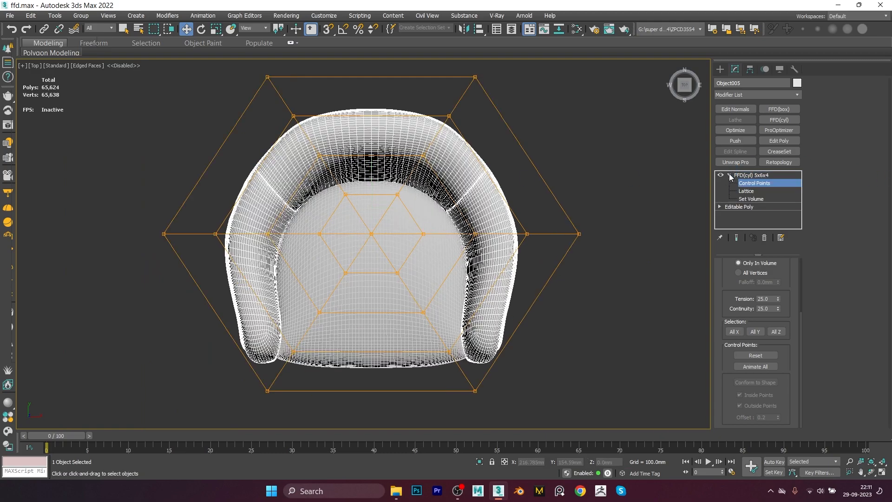
pyautogui.click(753, 191)
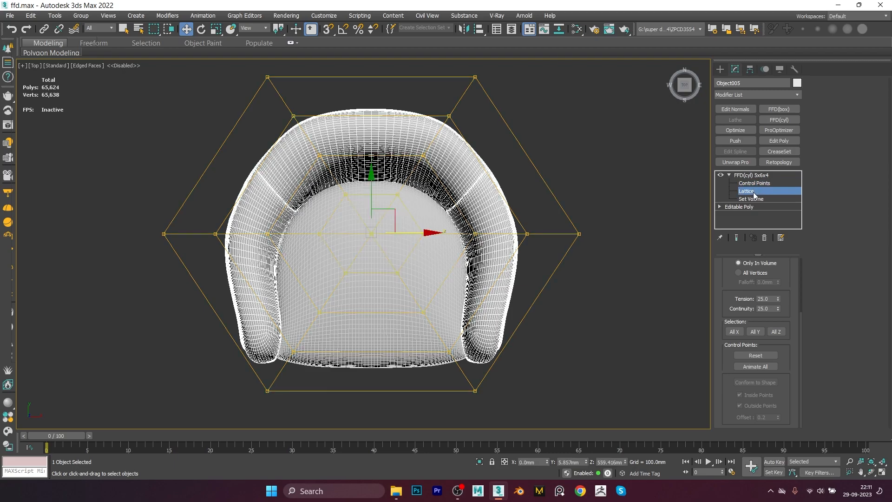
pyautogui.press('3')
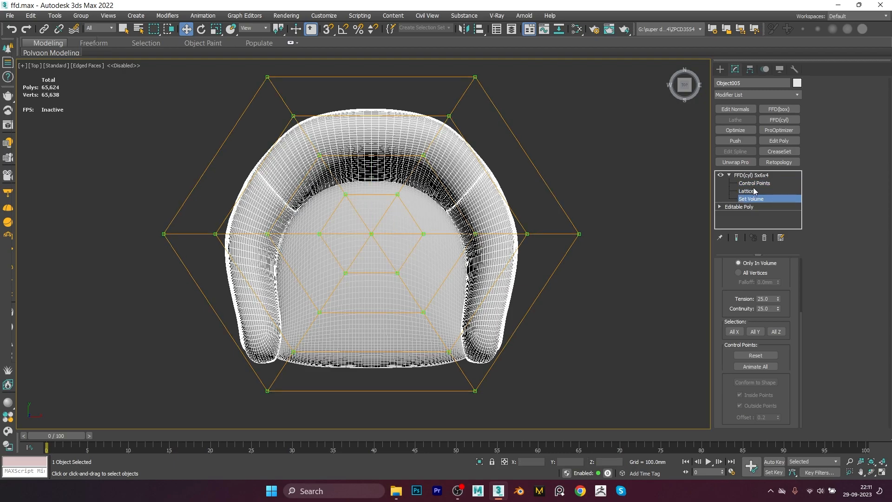
pyautogui.click(753, 175)
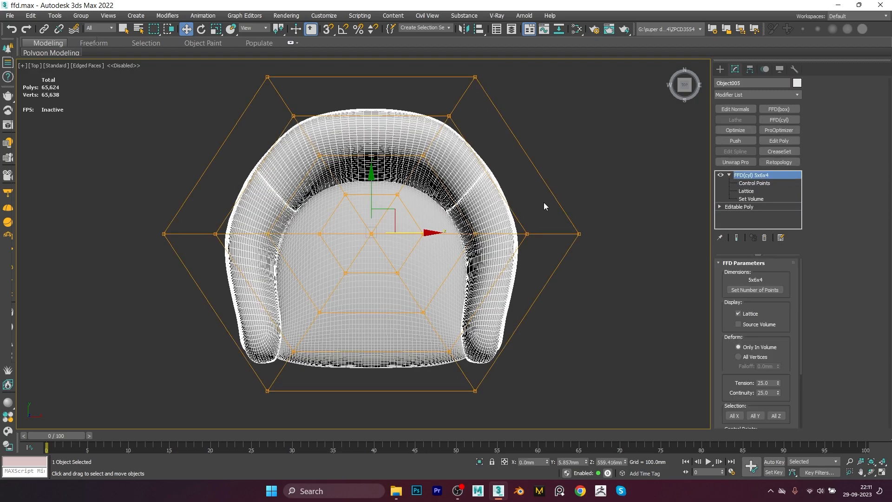
# Step: Remove the FFD(cyl) modifier from the armchair's modifier stack
pyautogui.press('1')
pyautogui.keyDown('alt'); pyautogui.moveTo(543, 205); pyautogui.dragTo(398, 216, button='middle'); pyautogui.keyUp('alt')
pyautogui.press('r')
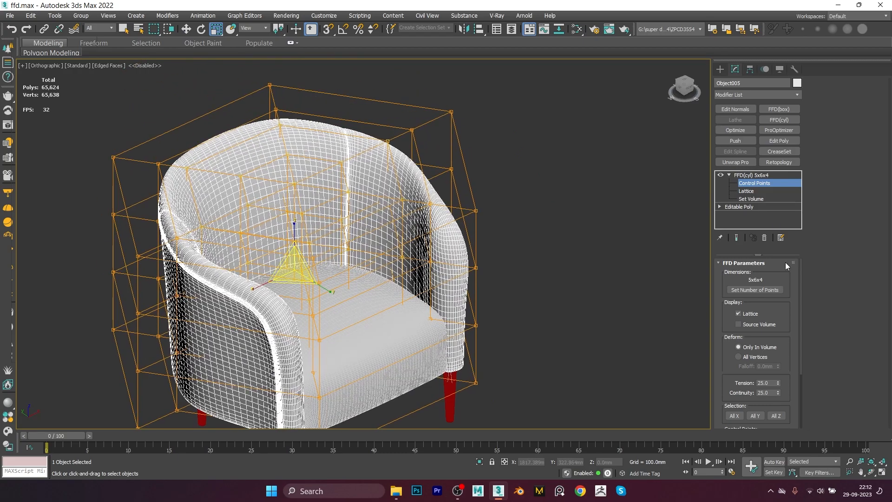
pyautogui.click(764, 238)
# Step: Apply an FFD 3x3x3 modifier to the armchair, framed in the left view
pyautogui.scroll(-3, 474, 213)
pyautogui.moveTo(474, 213); pyautogui.dragTo(413, 218, button='middle')
pyautogui.press('w')
pyautogui.scroll(-3, 499, 213)
pyautogui.press('f')
pyautogui.press('z')
pyautogui.scroll(-5, 493, 266)
pyautogui.moveTo(478, 271)
pyautogui.keyDown('alt'); pyautogui.mouseDown(button='middle')
pyautogui.moveTo(434, 286)
pyautogui.moveTo(485, 287)
pyautogui.moveTo(480, 267)
pyautogui.moveTo(493, 263)
pyautogui.mouseUp(button='middle'); pyautogui.keyUp('alt')
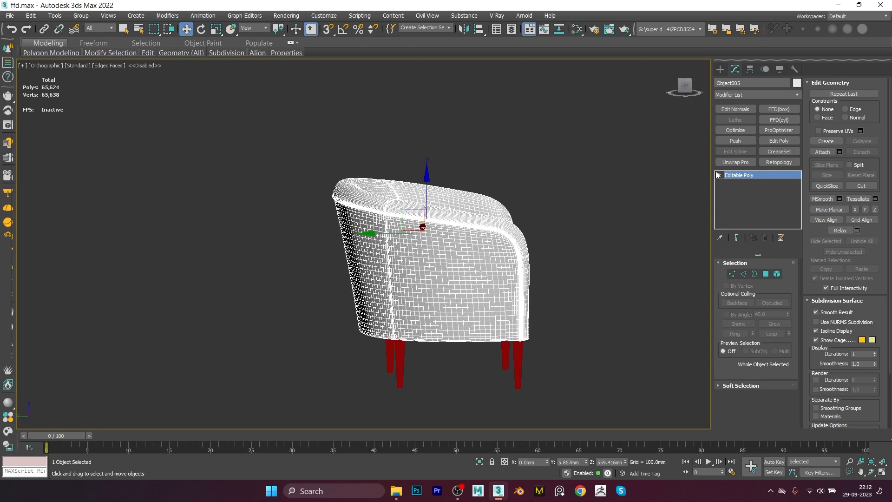
pyautogui.keyDown('alt'); pyautogui.moveTo(446, 239); pyautogui.dragTo(460, 262, button='middle'); pyautogui.keyUp('alt')
pyautogui.press('f')
pyautogui.press('z')
pyautogui.scroll(-3, 503, 244)
pyautogui.press('l')
pyautogui.scroll(-5, 442, 249)
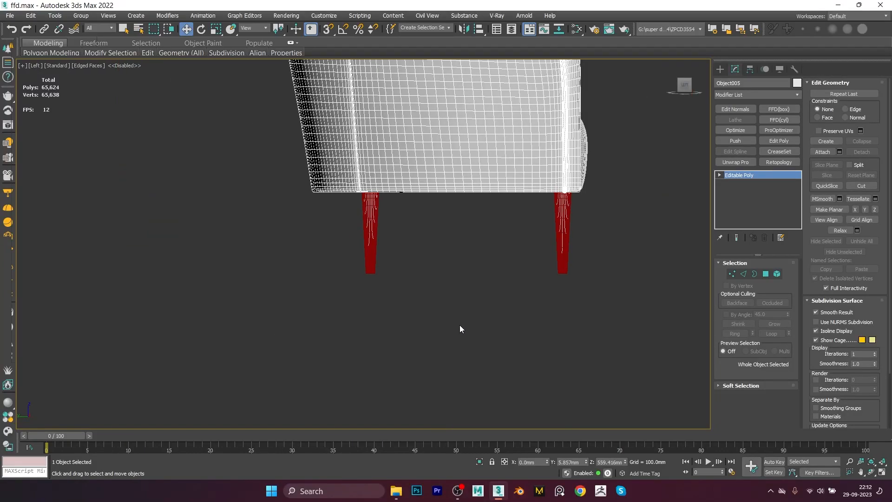
pyautogui.moveTo(455, 325); pyautogui.dragTo(426, 294, button='middle')
pyautogui.click(425, 294)
pyautogui.click(414, 205)
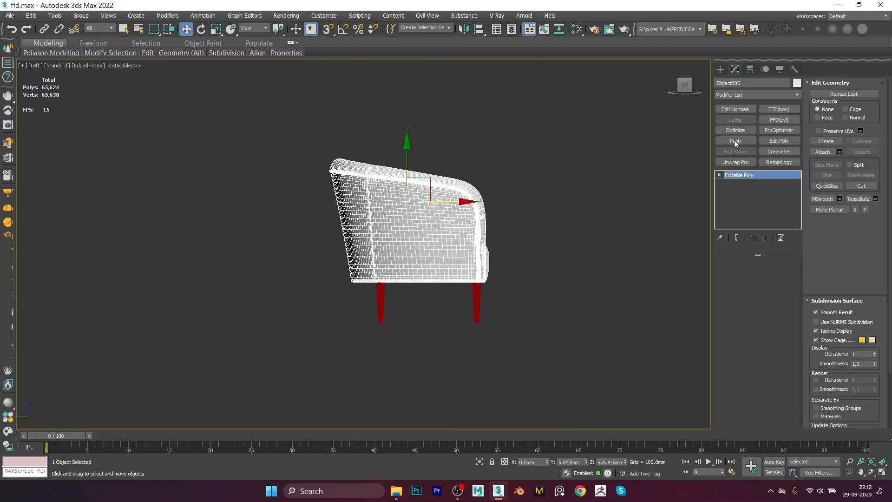
pyautogui.click(733, 94)
pyautogui.press('f')
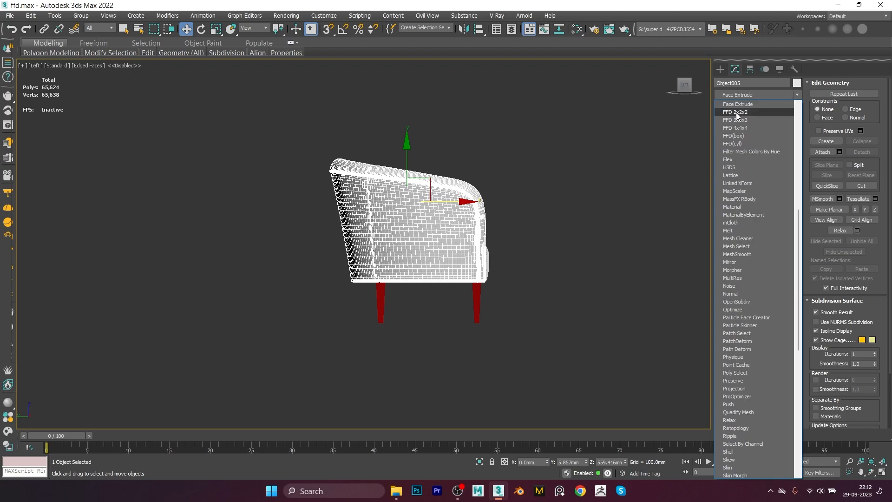
pyautogui.click(737, 119)
pyautogui.scroll(2, 362, 152)
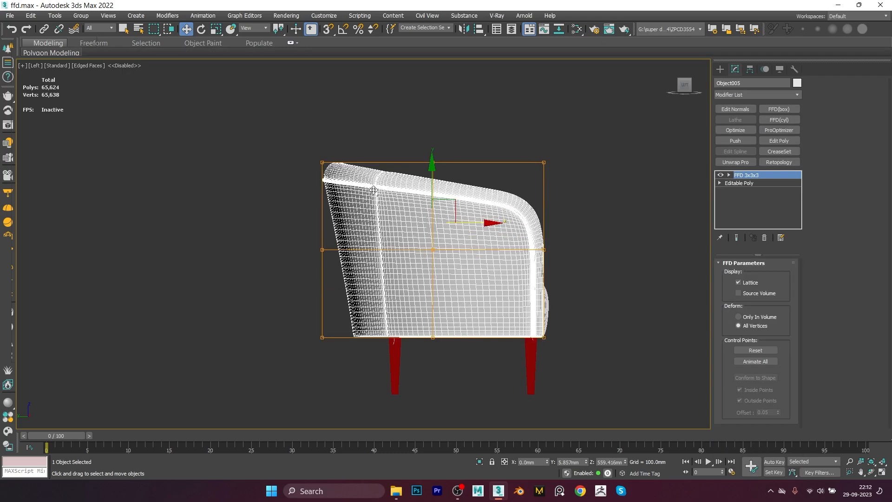
# Step: Select and move FFD 3x3x3 control points in the left view to raise and tilt the armchair's back
pyautogui.press('1')
pyautogui.moveTo(294, 139); pyautogui.dragTo(321, 139)
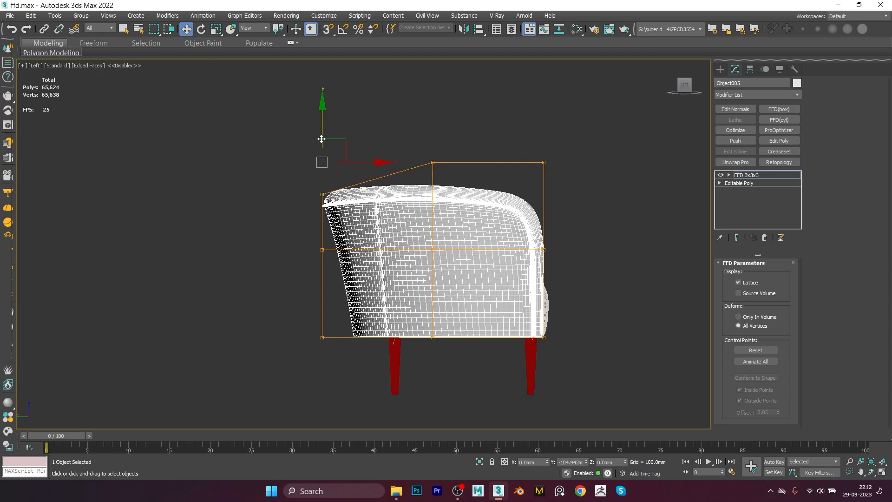
pyautogui.moveTo(473, 130); pyautogui.dragTo(561, 240)
pyautogui.moveTo(541, 127); pyautogui.dragTo(535, 60)
pyautogui.moveTo(559, 204); pyautogui.dragTo(529, 272)
pyautogui.moveTo(541, 176); pyautogui.dragTo(540, 167, button='middle')
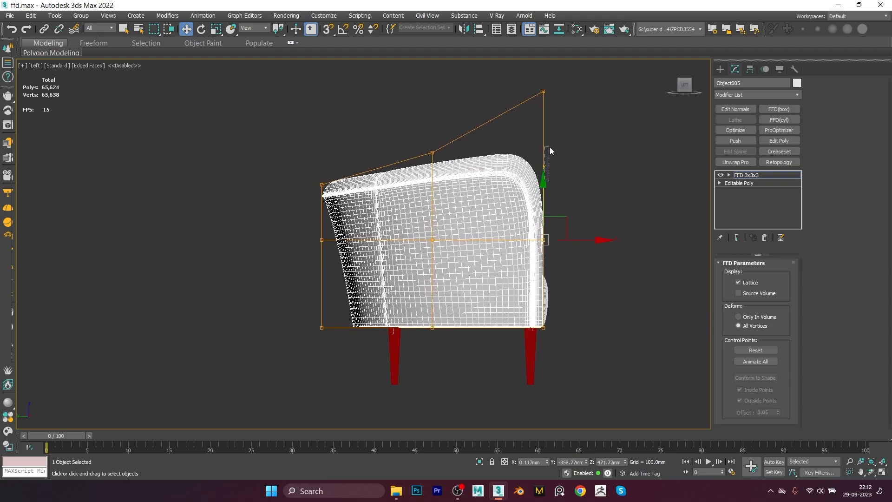
pyautogui.scroll(3, 549, 149)
pyautogui.moveTo(506, 231); pyautogui.dragTo(519, 148)
pyautogui.moveTo(401, 140); pyautogui.dragTo(331, 289)
pyautogui.moveTo(366, 167); pyautogui.dragTo(370, 132)
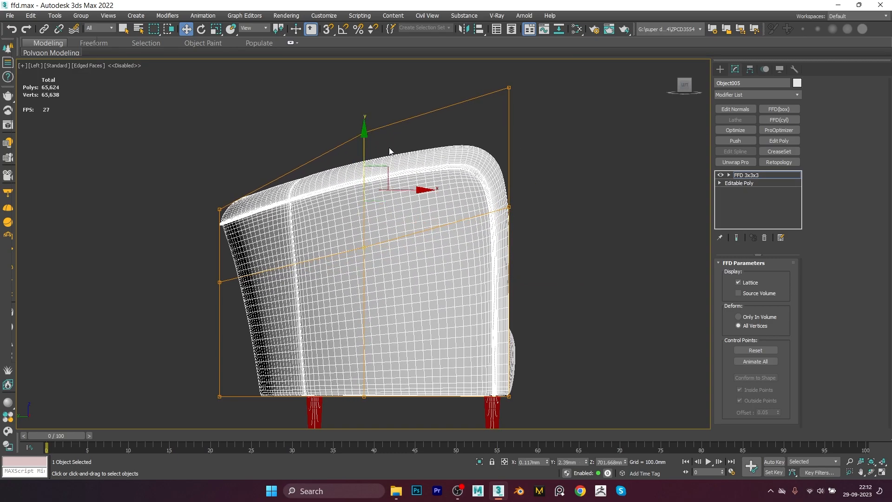
pyautogui.moveTo(549, 244); pyautogui.dragTo(549, 242)
pyautogui.moveTo(512, 100); pyautogui.dragTo(513, 136)
pyautogui.moveTo(312, 135); pyautogui.dragTo(163, 298)
pyautogui.moveTo(258, 246); pyautogui.dragTo(252, 247)
pyautogui.click(213, 209)
pyautogui.moveTo(249, 209); pyautogui.dragTo(198, 206)
pyautogui.moveTo(493, 99); pyautogui.dragTo(552, 238)
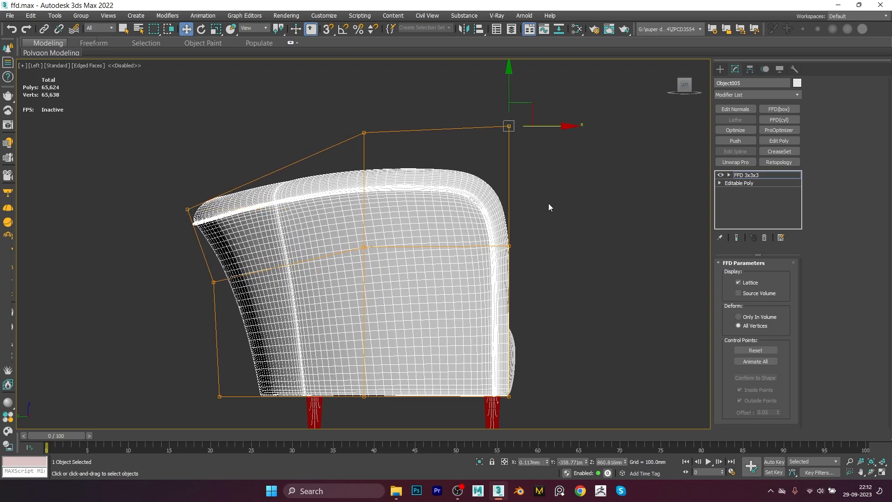
# Step: Scale the top row of control points outward in the front view to flare the armchair's upper edge
pyautogui.keyDown('alt'); pyautogui.moveTo(547, 202); pyautogui.dragTo(452, 221, button='middle'); pyautogui.keyUp('alt')
pyautogui.press('r')
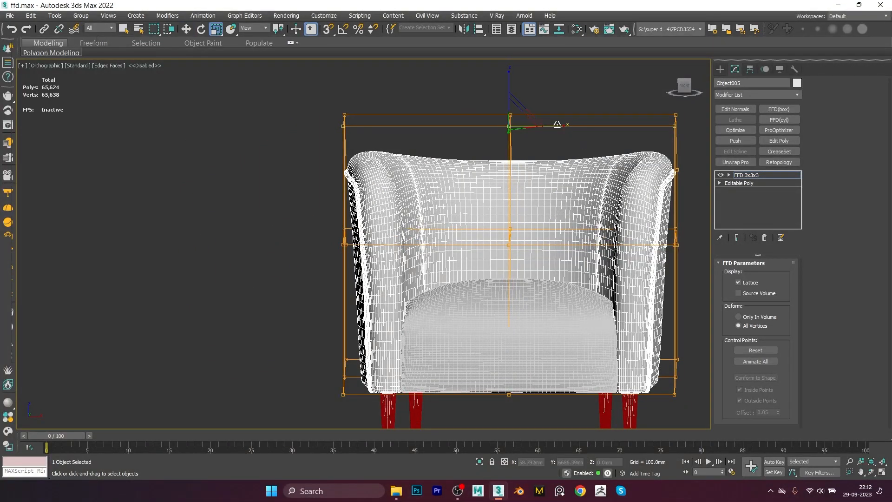
pyautogui.moveTo(558, 126); pyautogui.dragTo(581, 129)
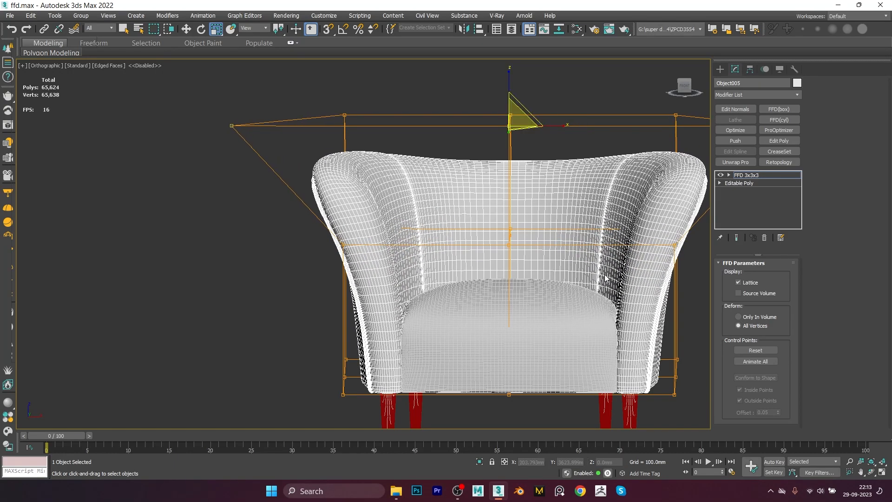
pyautogui.scroll(-4, 562, 292)
pyautogui.keyDown('alt'); pyautogui.moveTo(562, 292); pyautogui.dragTo(351, 222, button='middle'); pyautogui.keyUp('alt')
pyautogui.keyDown('alt'); pyautogui.moveTo(413, 280); pyautogui.dragTo(464, 303, button='middle'); pyautogui.keyUp('alt')
pyautogui.moveTo(455, 274); pyautogui.dragTo(474, 276)
pyautogui.keyDown('alt'); pyautogui.moveTo(432, 278); pyautogui.dragTo(492, 306, button='middle'); pyautogui.keyUp('alt')
pyautogui.moveTo(519, 269); pyautogui.dragTo(382, 283, button='middle')
# Step: Review the deformed armchair shaded from the left and orbiting around it
pyautogui.press('l')
pyautogui.press('z')
pyautogui.scroll(-5, 392, 266)
pyautogui.moveTo(408, 241); pyautogui.dragTo(401, 256, button='middle')
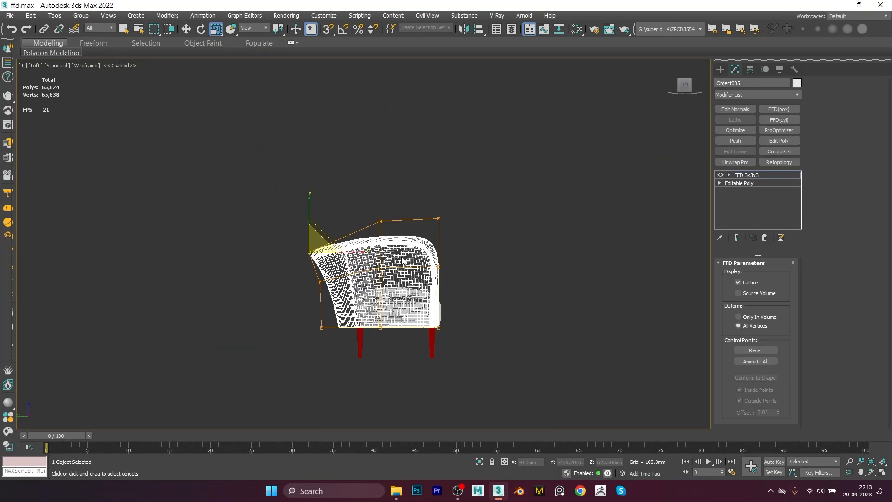
pyautogui.press('F4')
pyautogui.scroll(4, 399, 257)
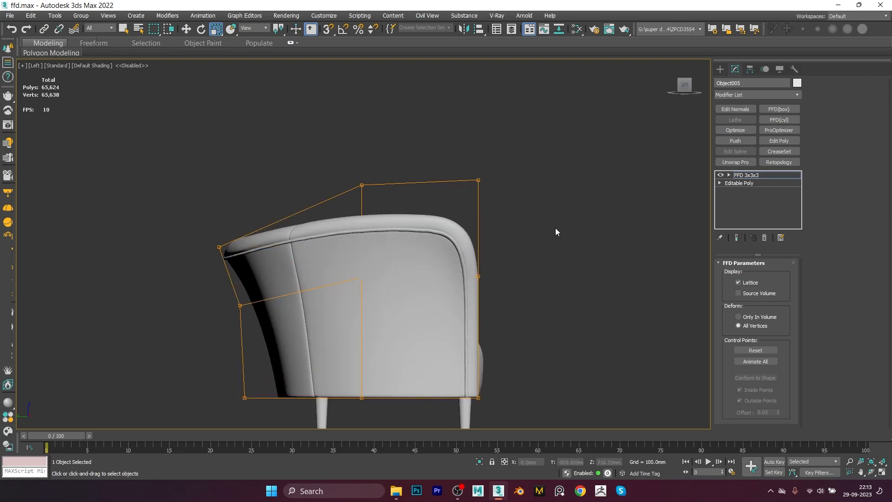
pyautogui.click(755, 180)
pyautogui.keyDown('alt'); pyautogui.moveTo(494, 253); pyautogui.dragTo(606, 255, button='middle'); pyautogui.keyUp('alt')
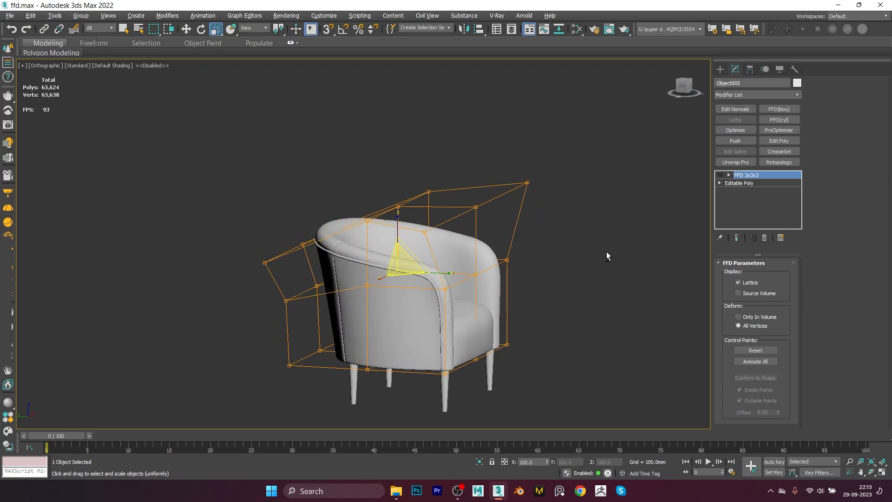
pyautogui.click(720, 175)
pyautogui.keyDown('alt'); pyautogui.moveTo(603, 233); pyautogui.dragTo(522, 227, button='middle'); pyautogui.keyUp('alt')
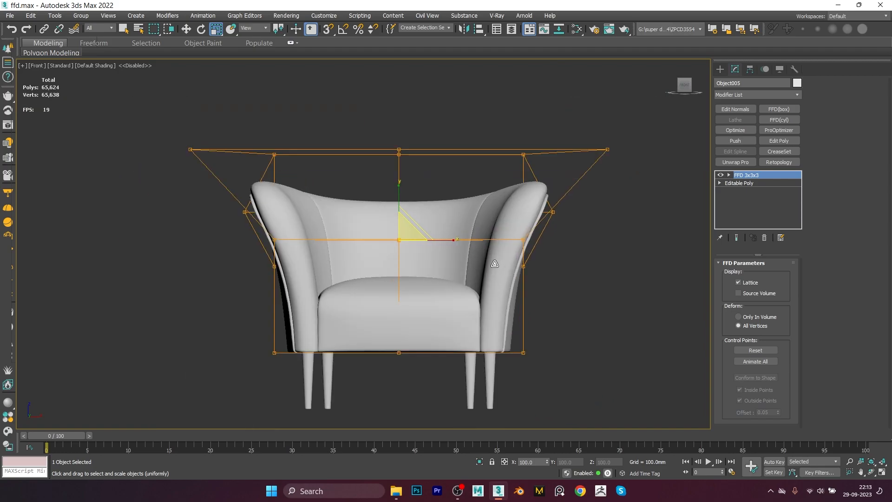
pyautogui.keyDown('alt'); pyautogui.moveTo(557, 232); pyautogui.dragTo(498, 236, button='middle'); pyautogui.keyUp('alt')
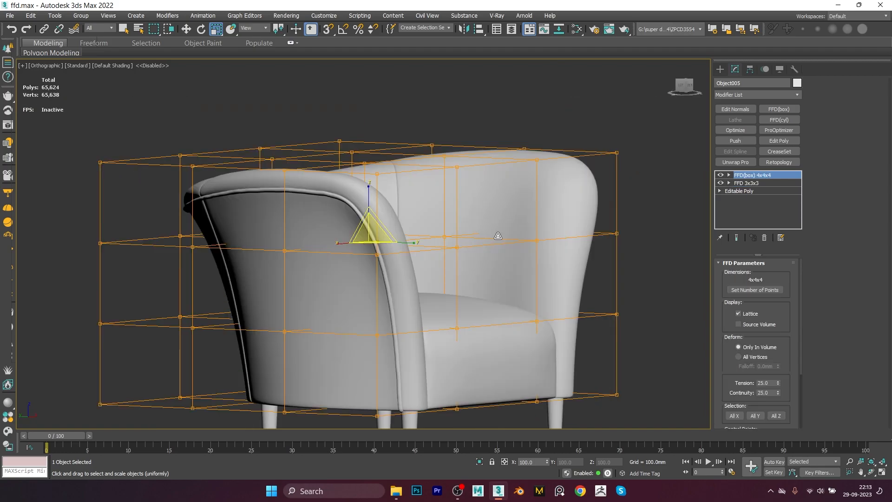